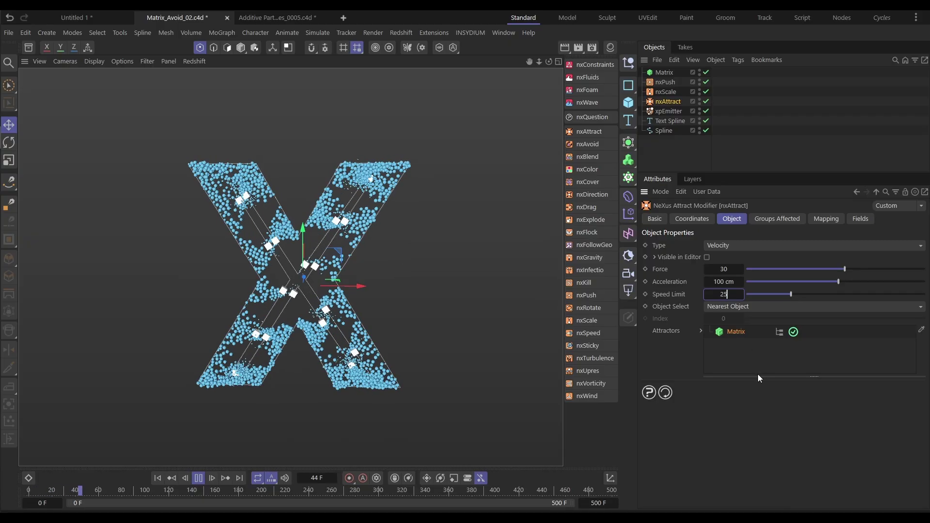
# Step: Set the nxAttract modifier's speed limit to 25 cm
pyautogui.press('Return')
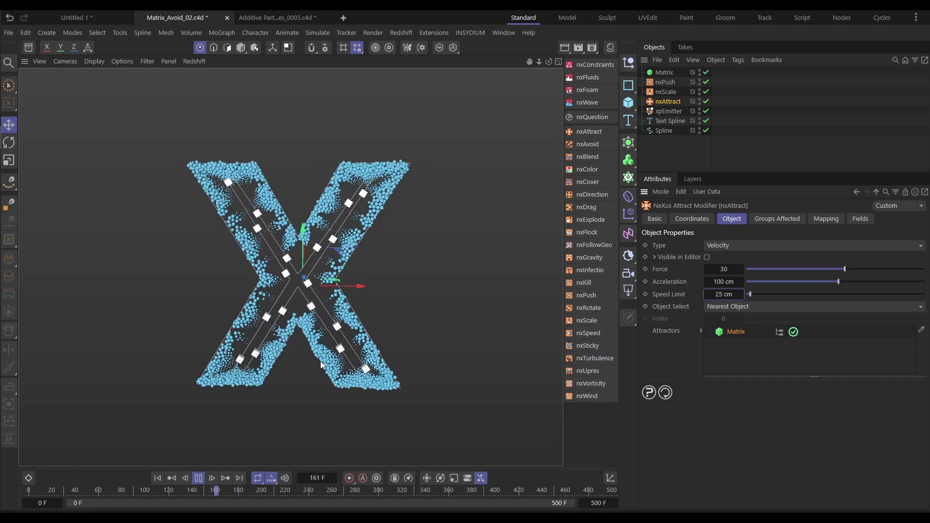
pyautogui.scroll(6, 321, 364)
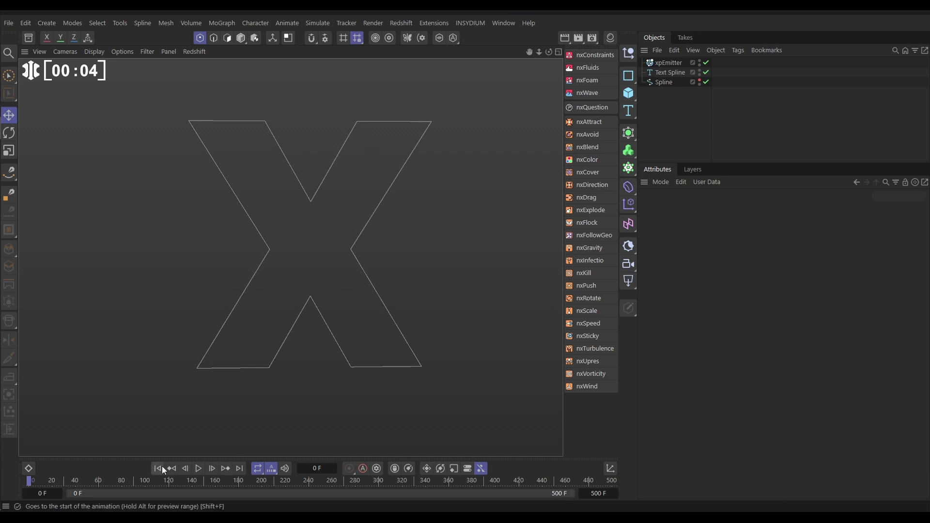
# Step: Play the emission along the X outline and review the xpEmitter's shape source, emission settings and birthrate options
pyautogui.click(198, 468)
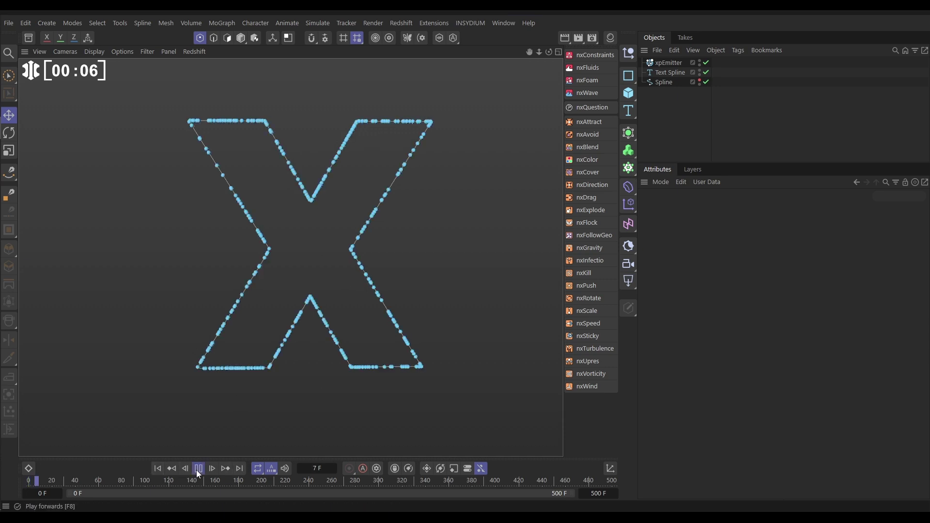
pyautogui.click(198, 468)
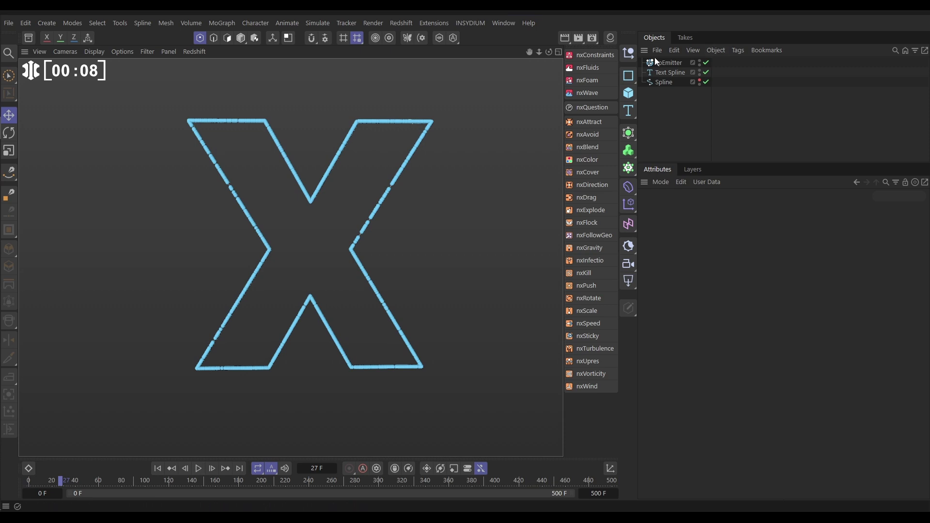
pyautogui.click(668, 62)
pyautogui.click(731, 209)
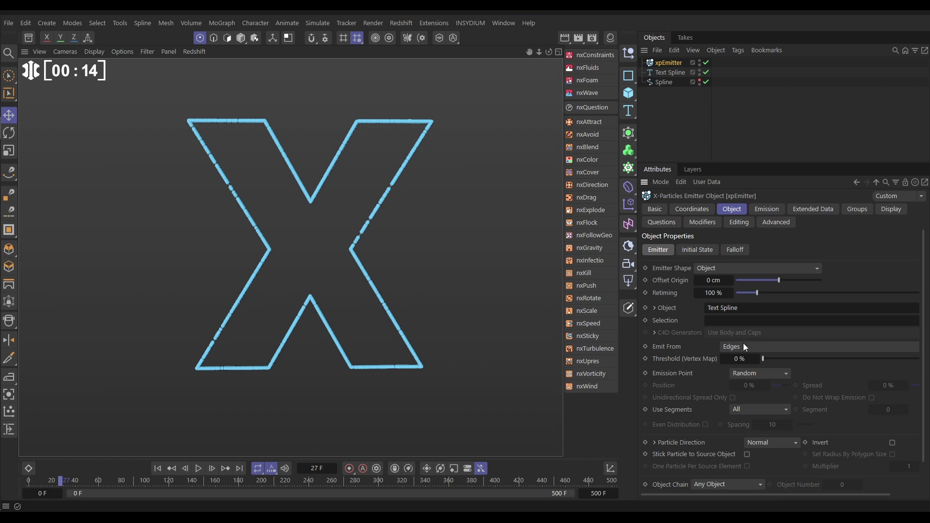
pyautogui.click(760, 212)
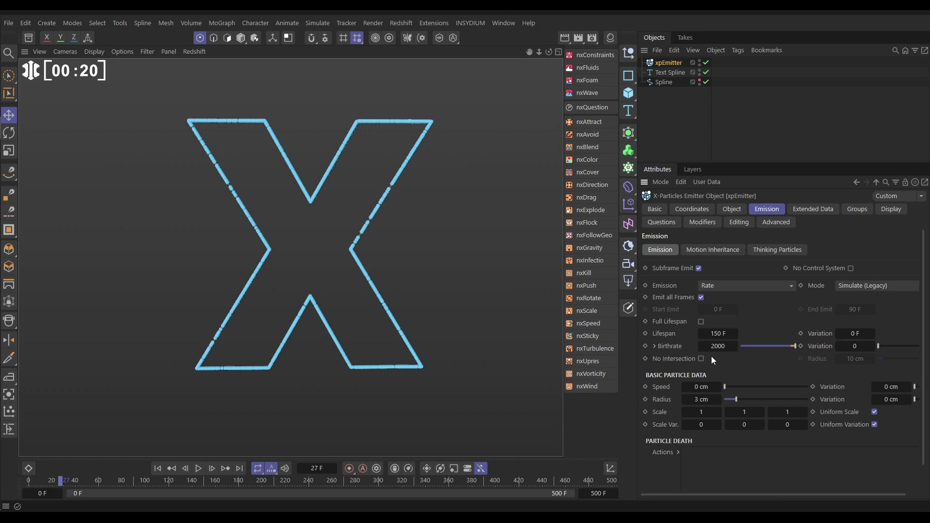
pyautogui.click(655, 346)
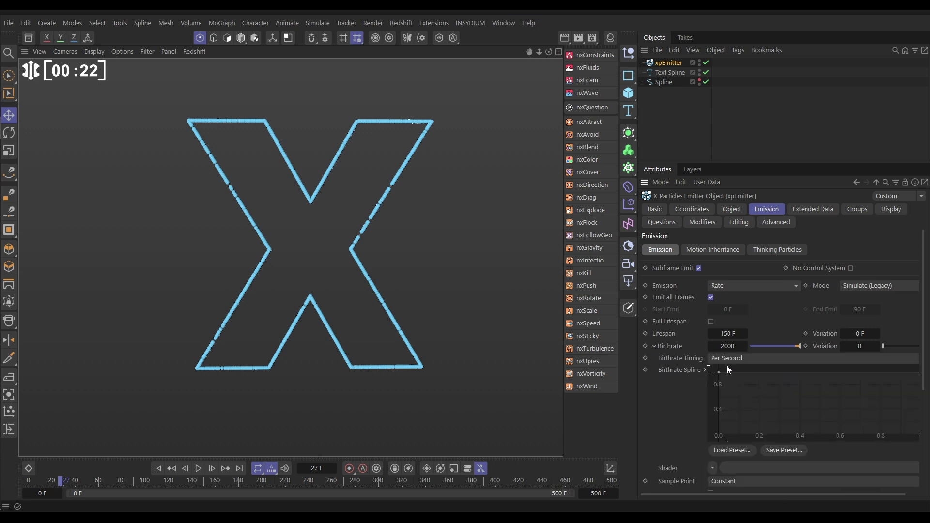
pyautogui.click(653, 346)
pyautogui.click(655, 346)
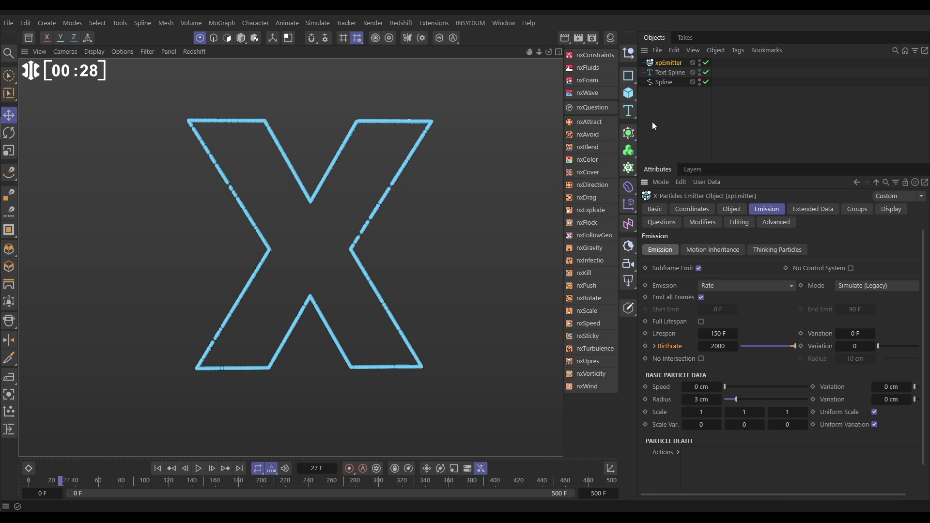
# Step: Show the Spline object in the viewport to inspect its path inside the X, and hide it again
pyautogui.click(661, 82)
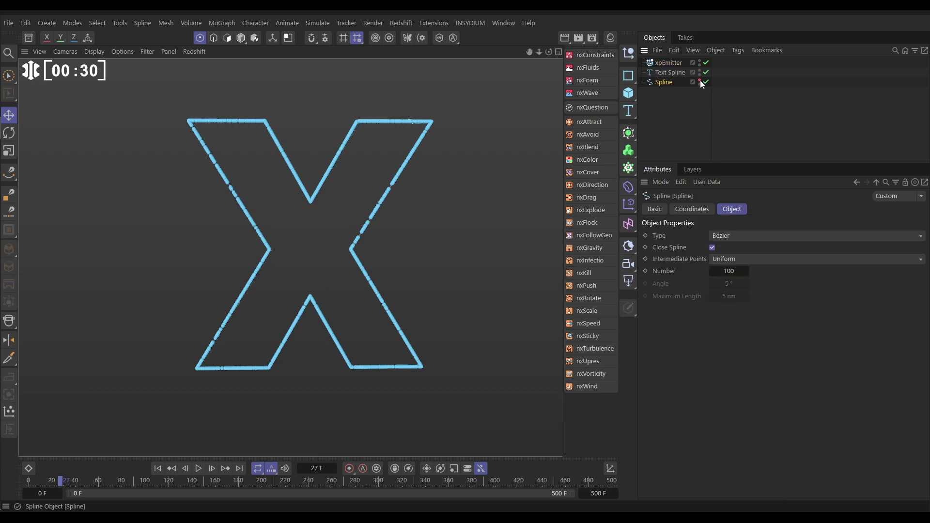
pyautogui.click(700, 80)
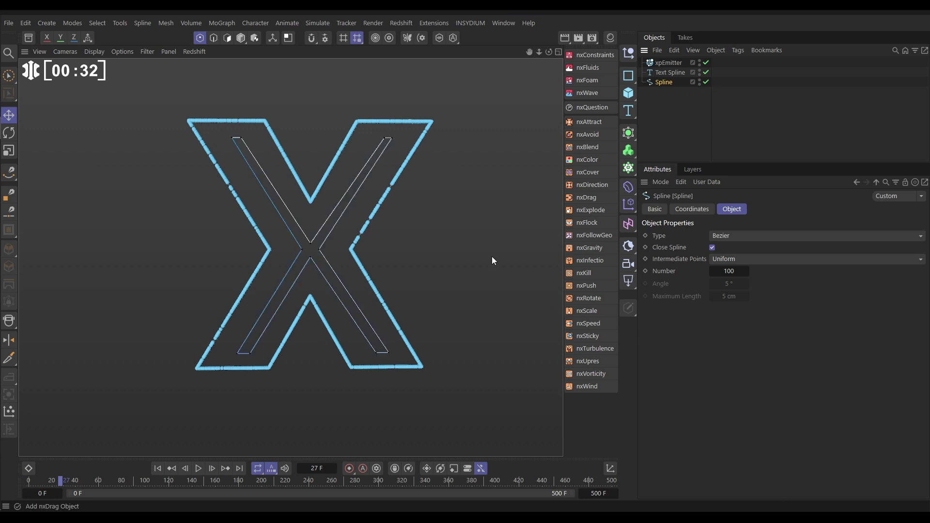
pyautogui.scroll(4, 315, 245)
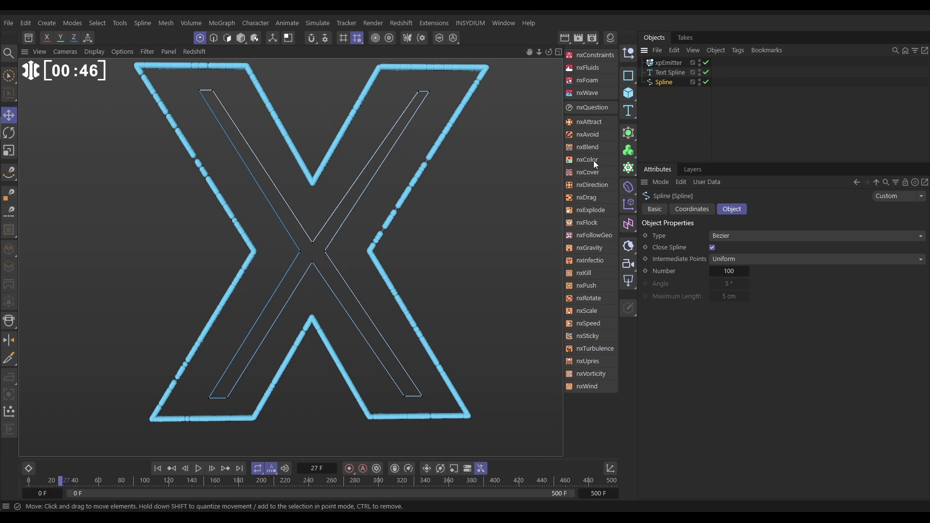
pyautogui.click(699, 80)
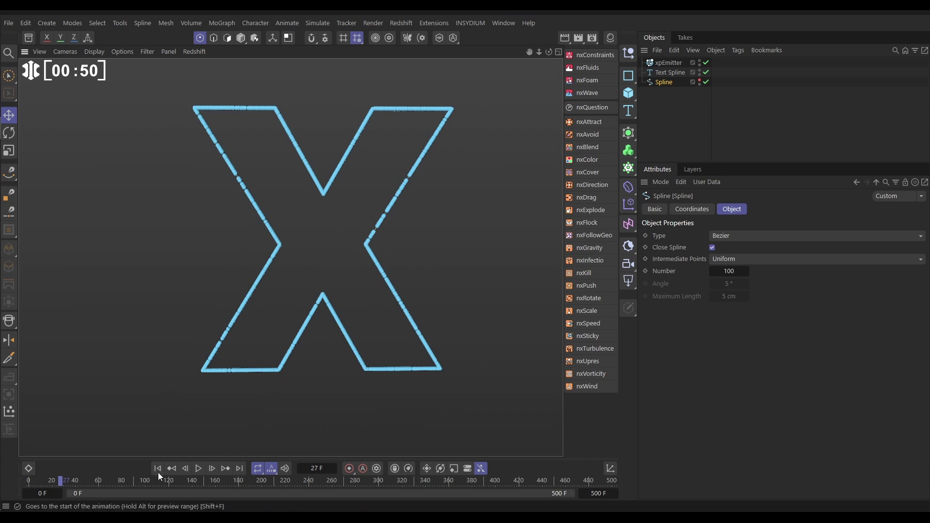
# Step: Replay the particle emission from the start of the timeline and stop it
pyautogui.click(158, 469)
pyautogui.click(197, 468)
pyautogui.click(198, 468)
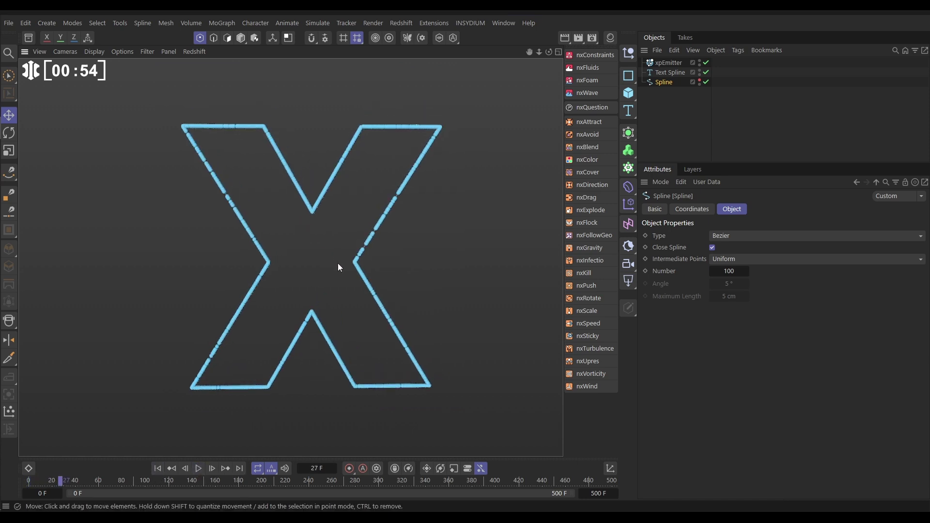
# Step: Add an nxPush modifier with Particle Radius distance mode, 100 % strength and 13 iterations
pyautogui.click(584, 285)
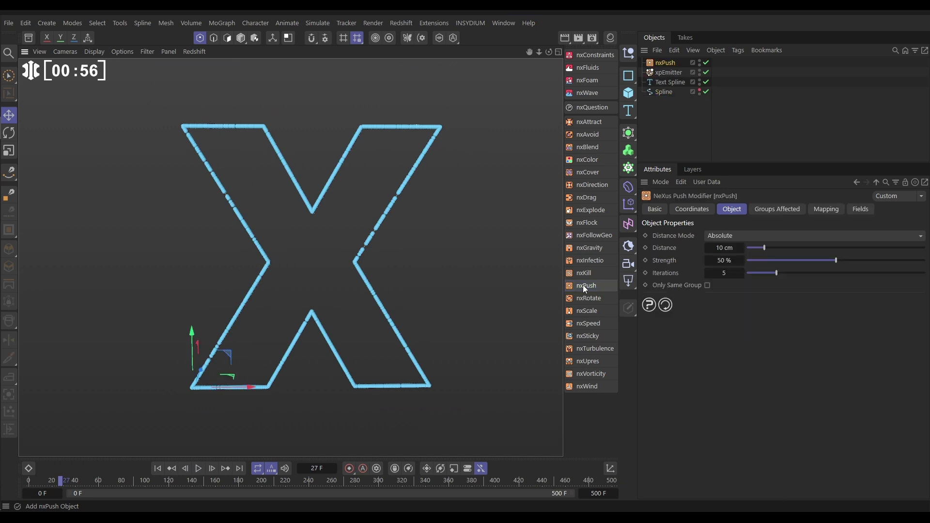
pyautogui.click(729, 235)
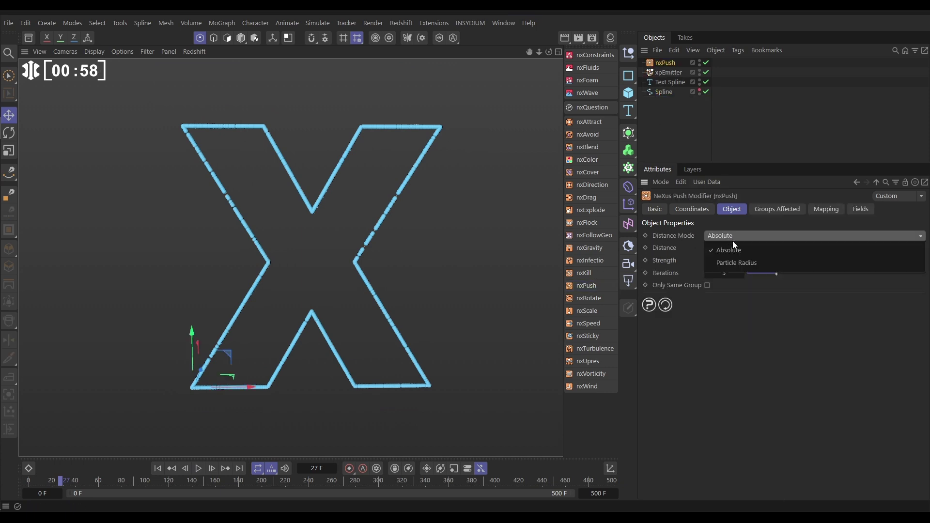
pyautogui.click(738, 261)
pyautogui.moveTo(836, 260); pyautogui.dragTo(925, 261)
pyautogui.moveTo(776, 272); pyautogui.dragTo(856, 274)
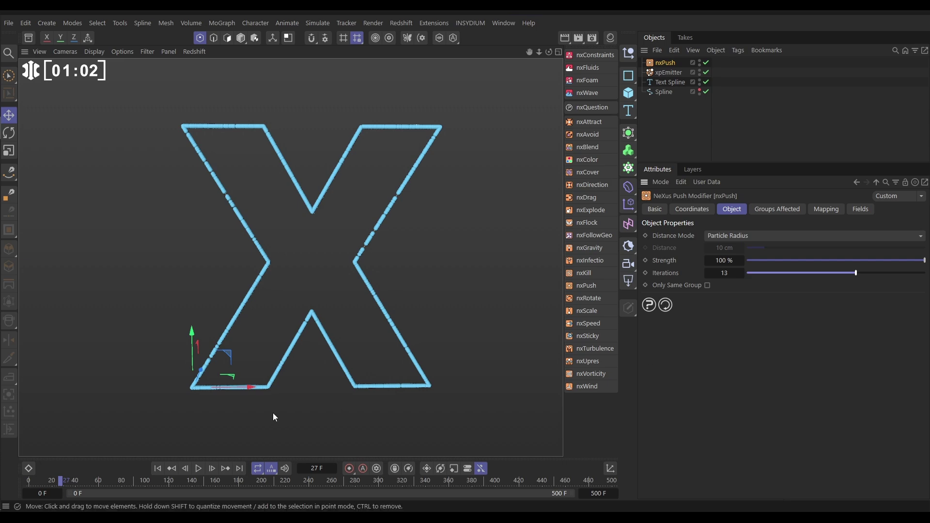
# Step: Play the simulation from the first frame to check how nxPush spreads the particles, and stop it
pyautogui.click(157, 467)
pyautogui.click(199, 468)
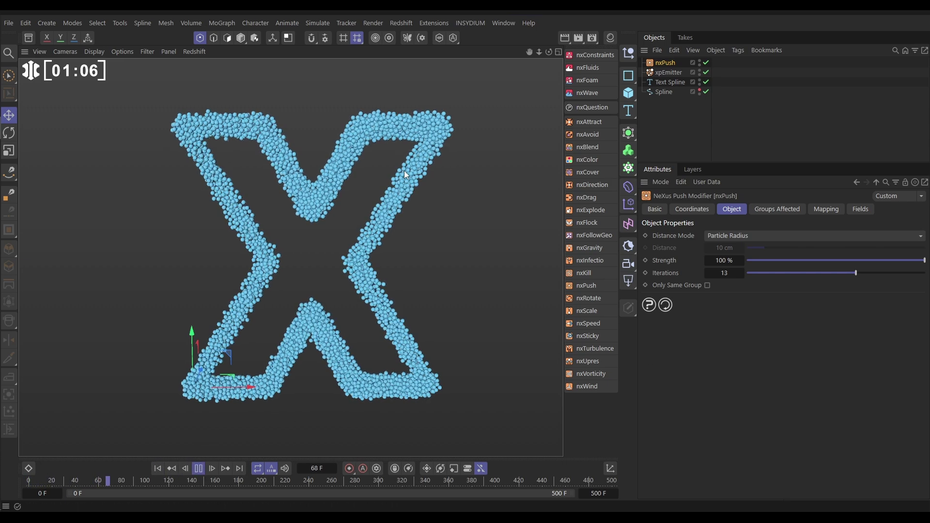
pyautogui.click(198, 470)
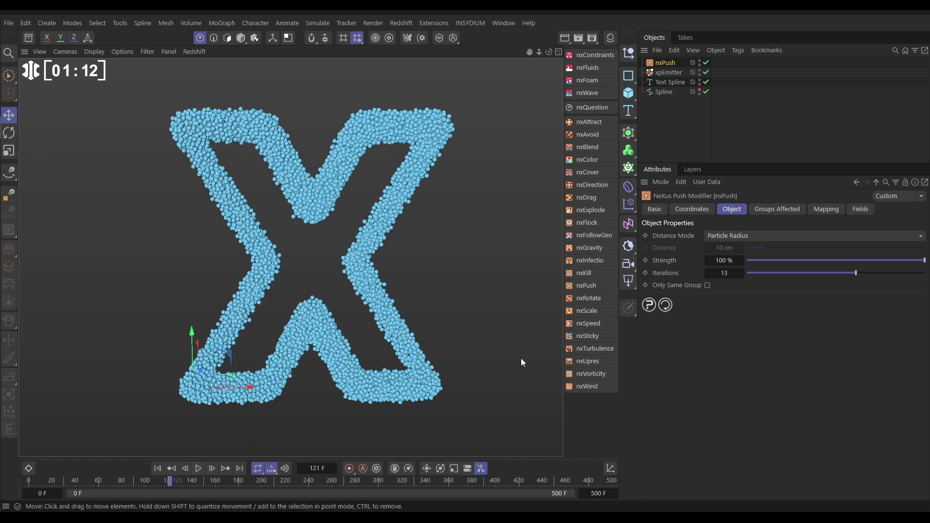
# Step: Add an nxScale modifier directly below nxPush, using the Set Value operation with a radius value of 3 cm
pyautogui.click(585, 311)
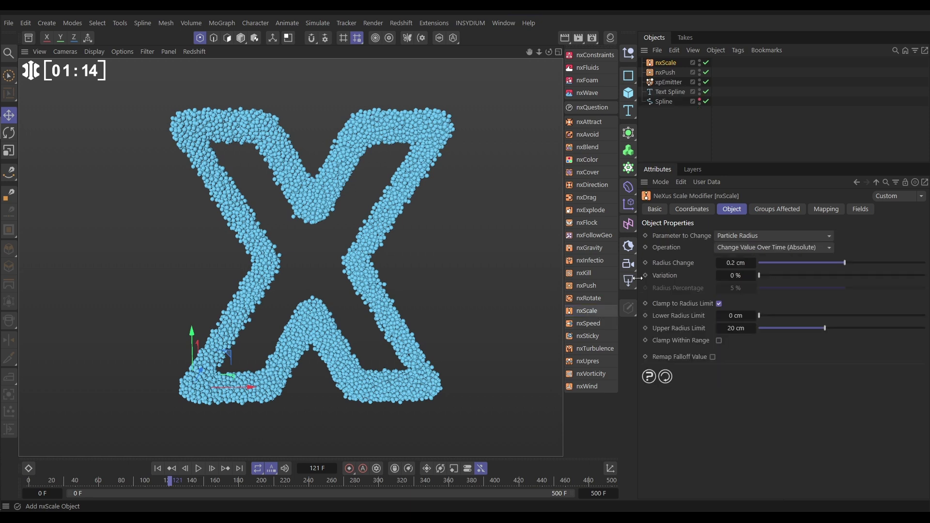
pyautogui.moveTo(666, 64); pyautogui.dragTo(669, 74)
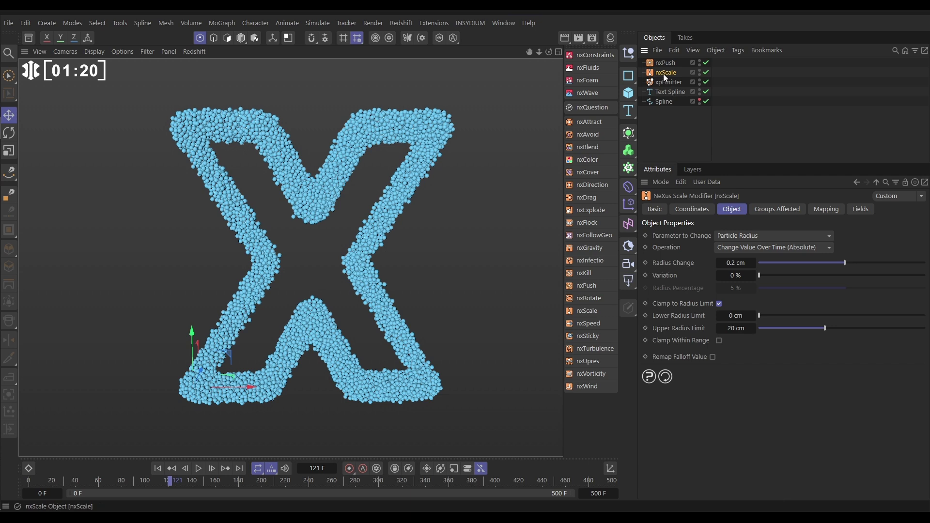
pyautogui.click(737, 248)
pyautogui.click(745, 285)
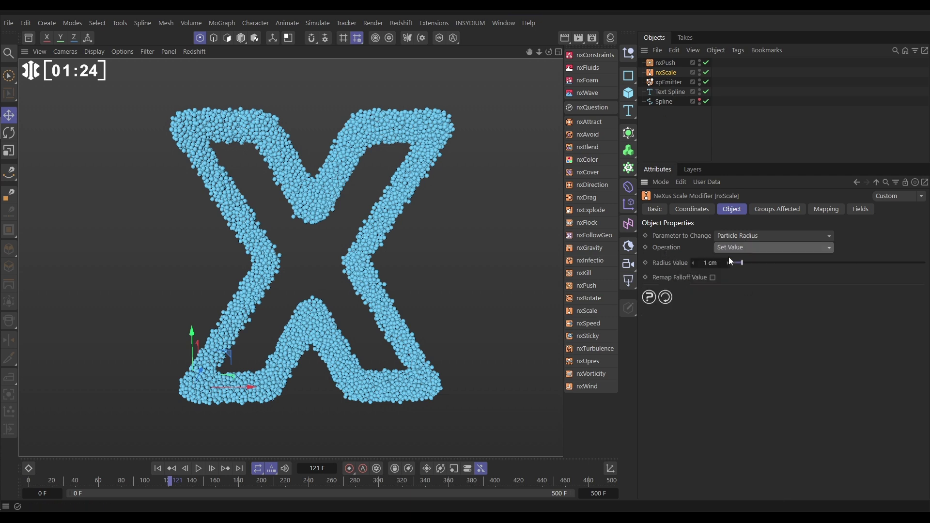
pyautogui.click(710, 266)
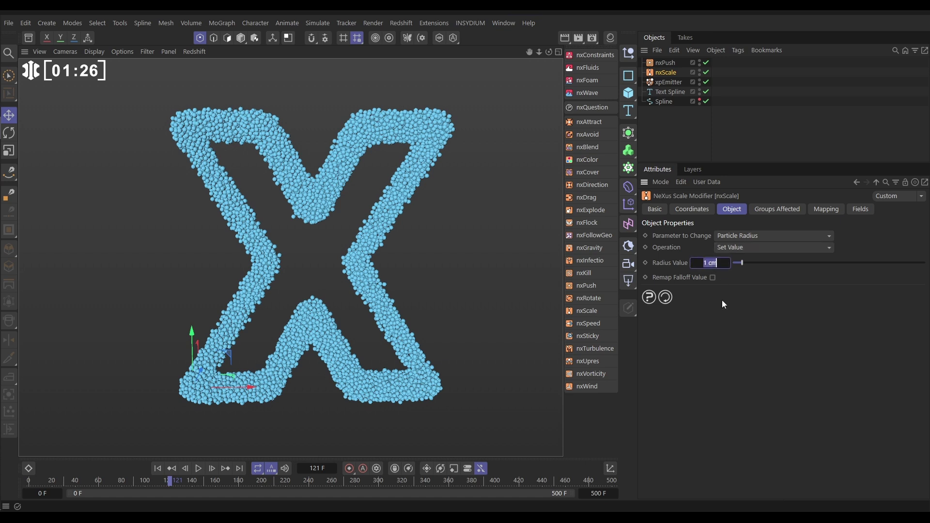
pyautogui.write('3')
pyautogui.press('Return')
# Step: Add an Age mapping layer to nxScale that drives Radius Value, with a range maximum of 80 F
pyautogui.click(826, 212)
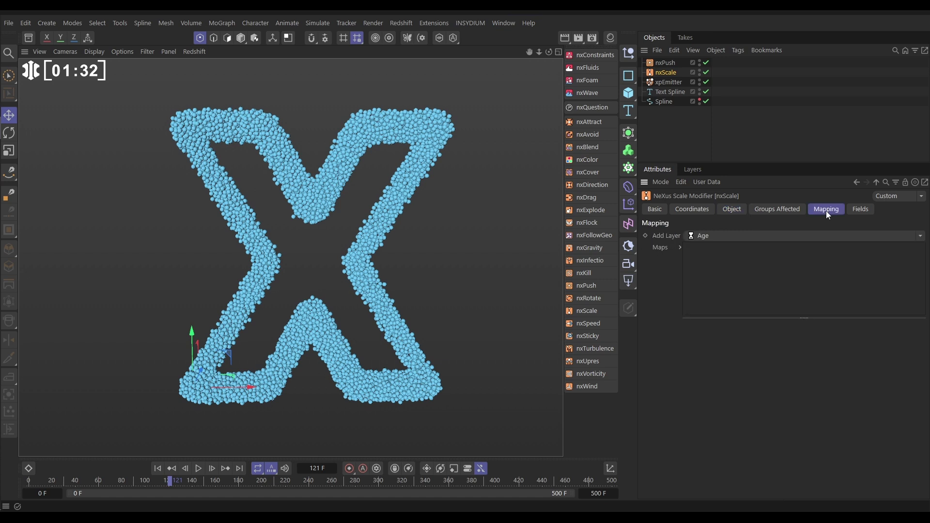
pyautogui.click(720, 235)
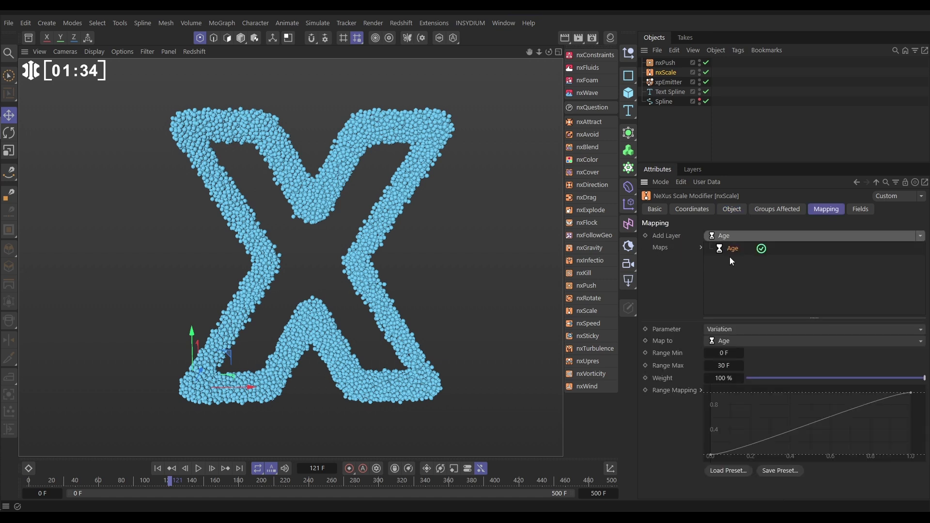
pyautogui.click(734, 328)
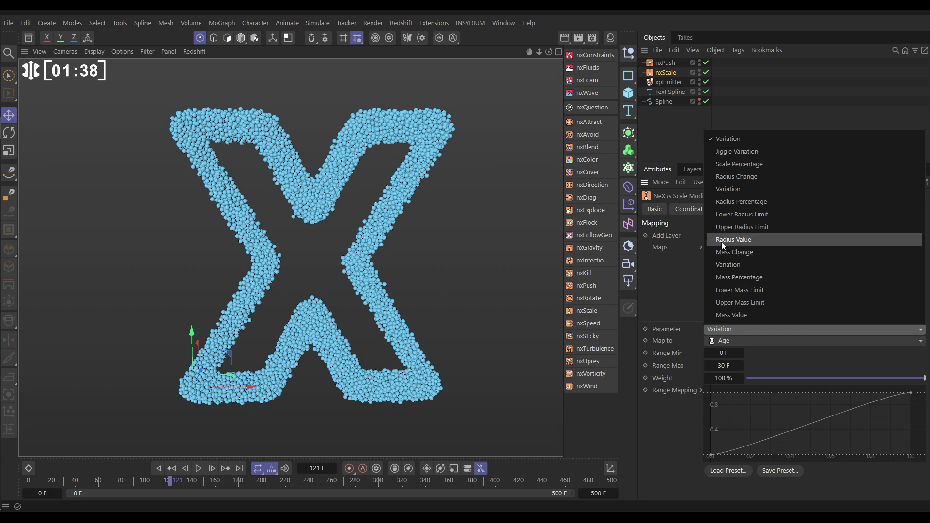
pyautogui.click(734, 239)
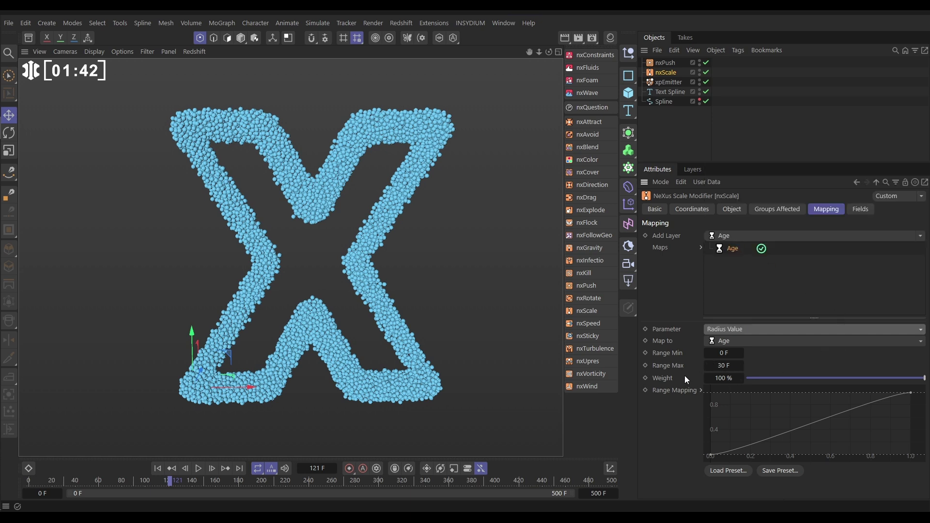
pyautogui.click(724, 366)
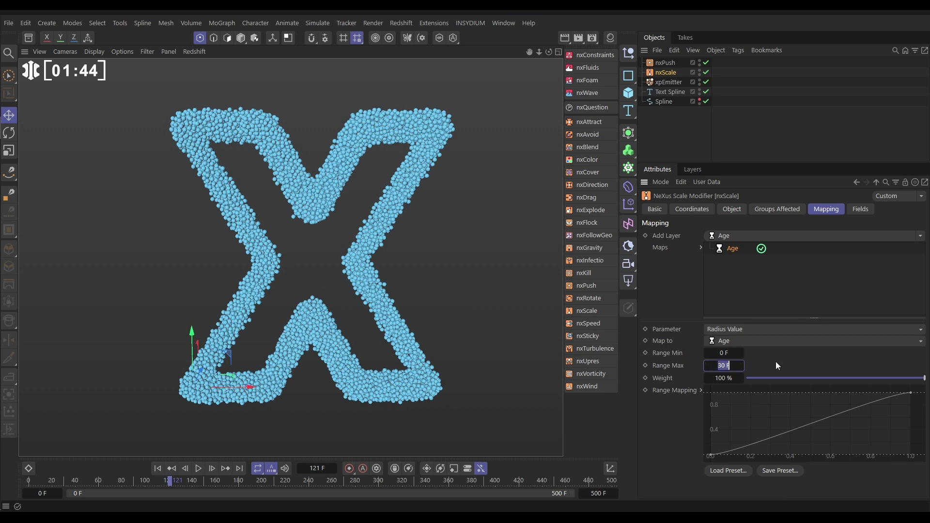
pyautogui.write('80')
pyautogui.press('Return')
# Step: Reshape the Age range mapping curve to rise steeply to full at about 0.15 and ease down to zero at 1.0
pyautogui.moveTo(911, 393); pyautogui.dragTo(915, 458)
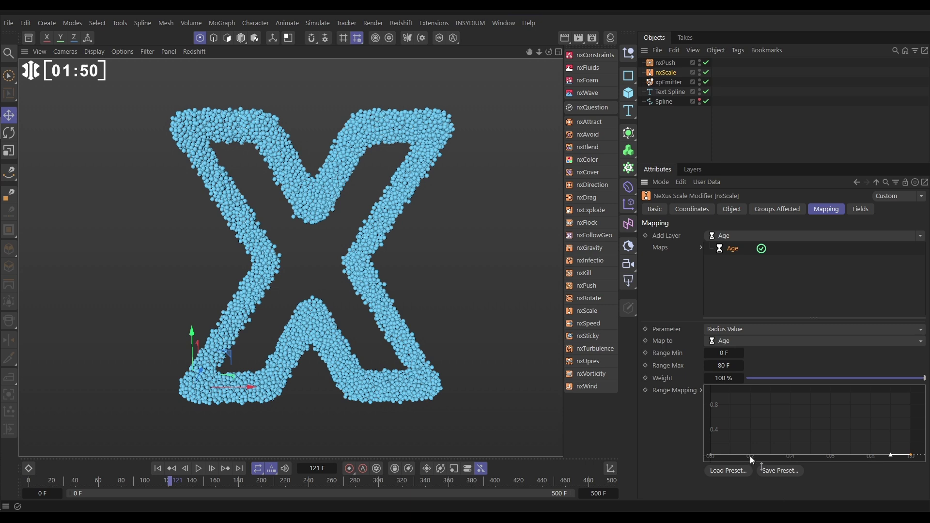
pyautogui.moveTo(750, 455); pyautogui.dragTo(739, 385)
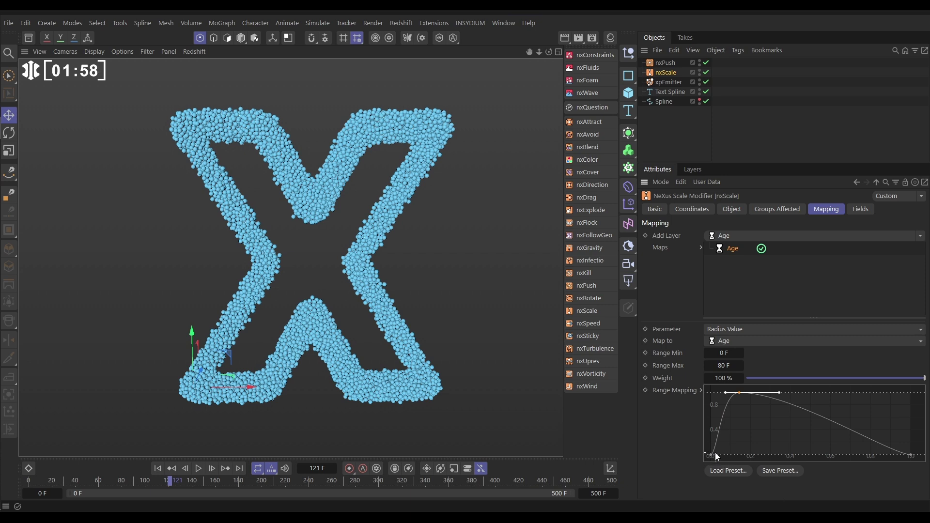
pyautogui.click(740, 393)
pyautogui.moveTo(911, 456); pyautogui.dragTo(799, 454)
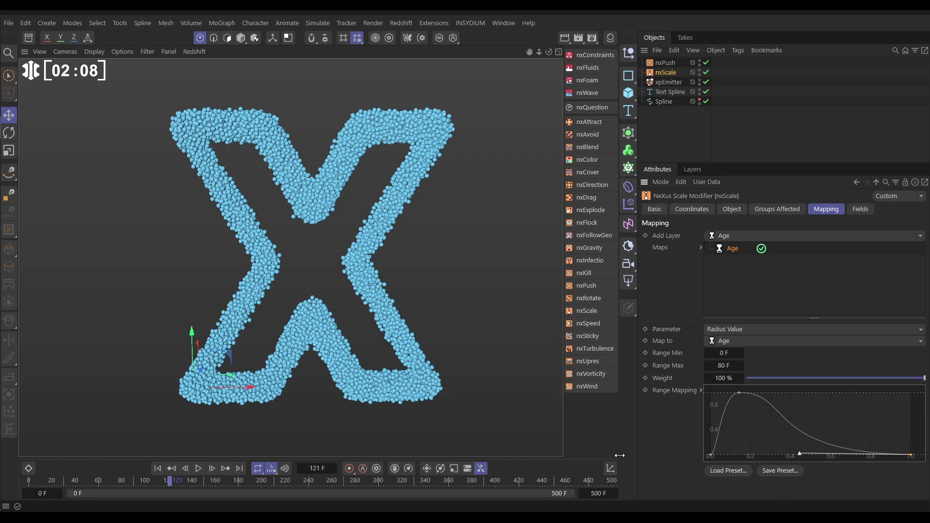
# Step: Replay the simulation from the first frame to check how the particle radius changes with age
pyautogui.click(158, 468)
pyautogui.click(198, 469)
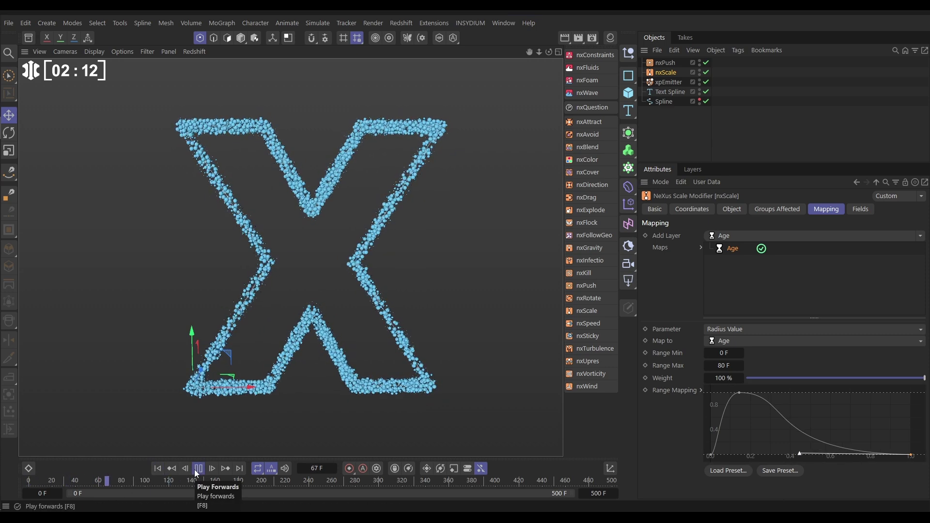
pyautogui.click(197, 469)
pyautogui.click(161, 473)
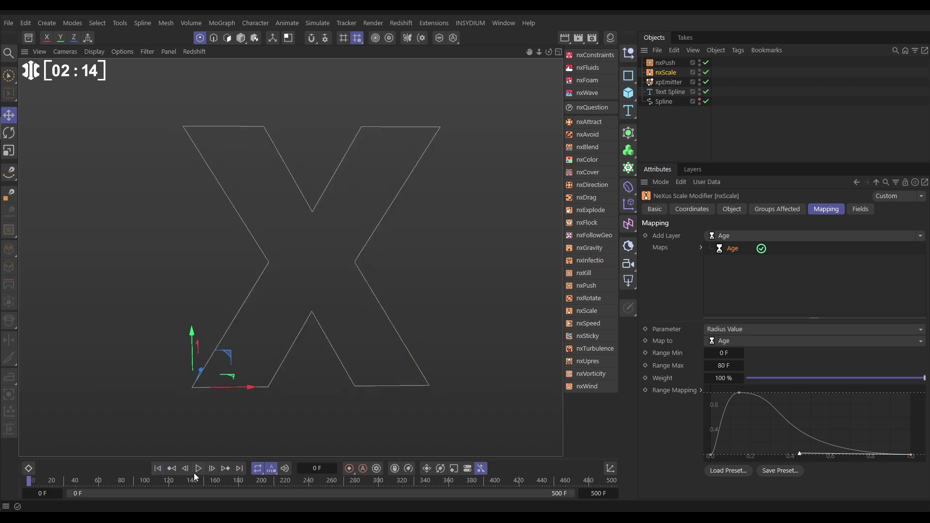
pyautogui.click(198, 470)
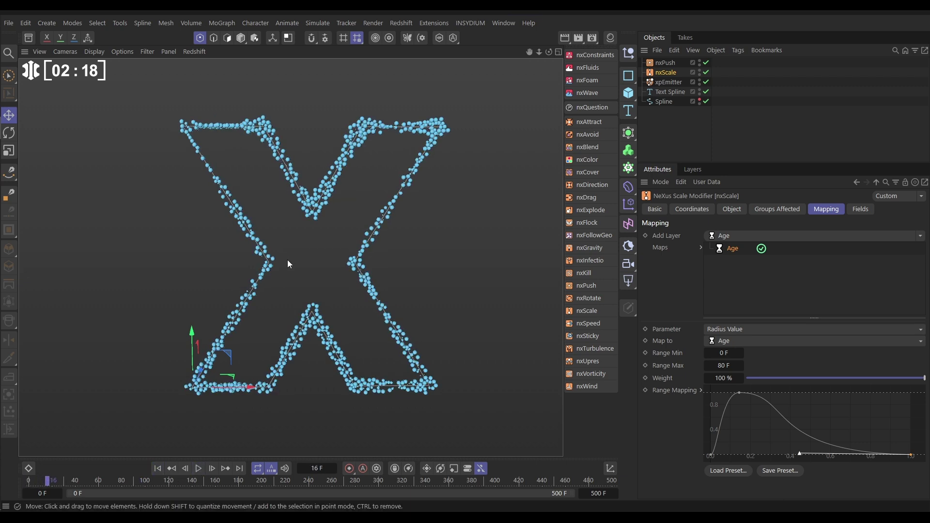
# Step: Set the xpEmitter's basic particle radius to 0 cm
pyautogui.click(672, 82)
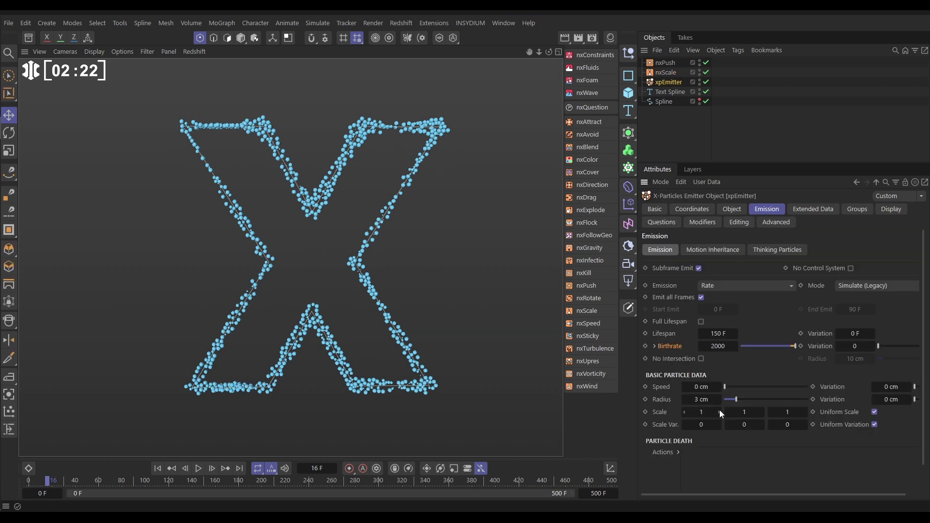
pyautogui.moveTo(737, 400); pyautogui.dragTo(719, 397)
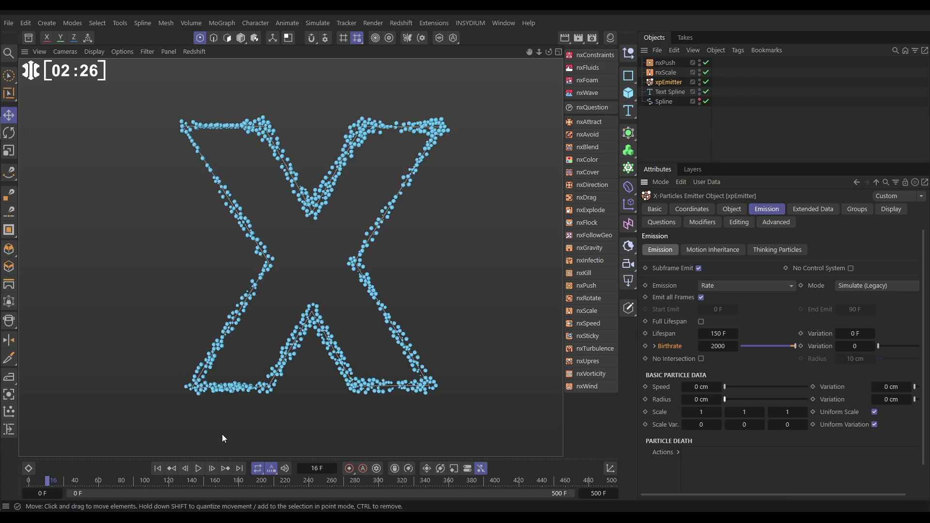
# Step: Replay the simulation from the first frame, examine the particles along the X outline up close, and stop playback
pyautogui.click(158, 468)
pyautogui.click(198, 469)
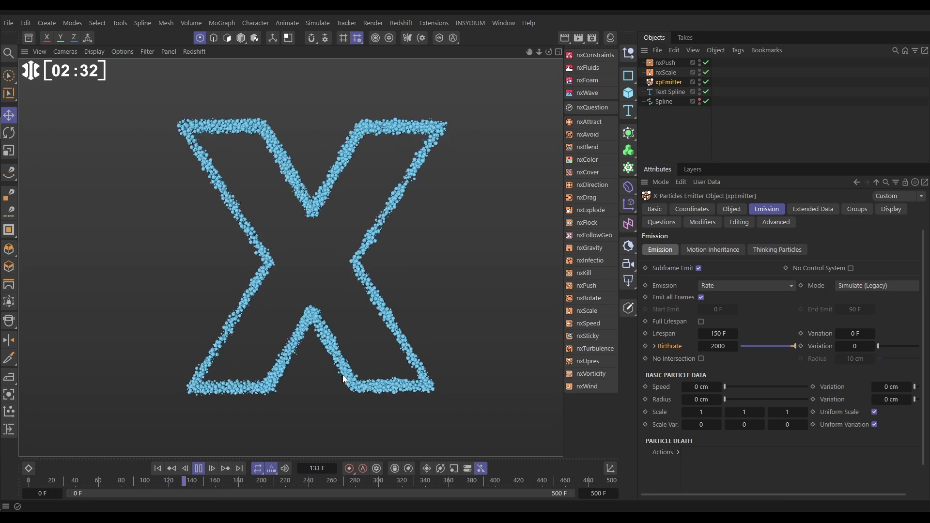
pyautogui.scroll(10, 342, 375)
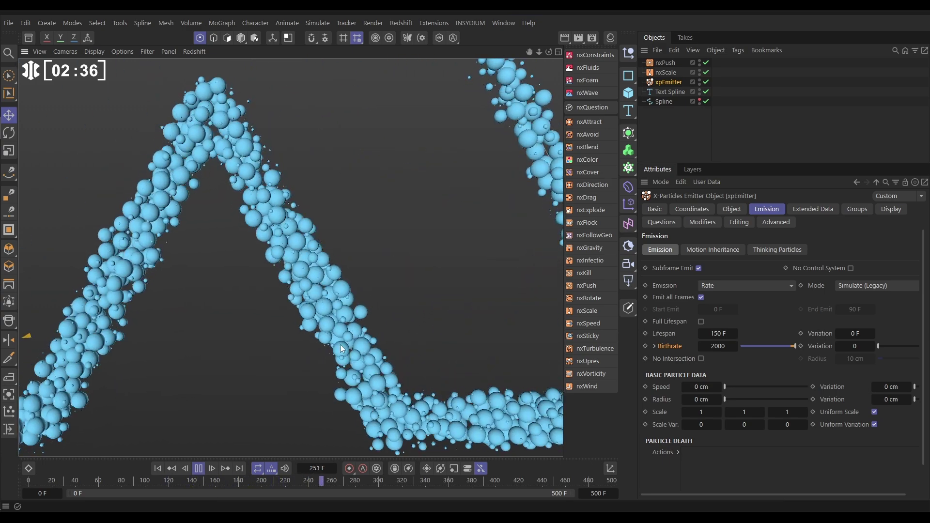
pyautogui.scroll(-10, 342, 332)
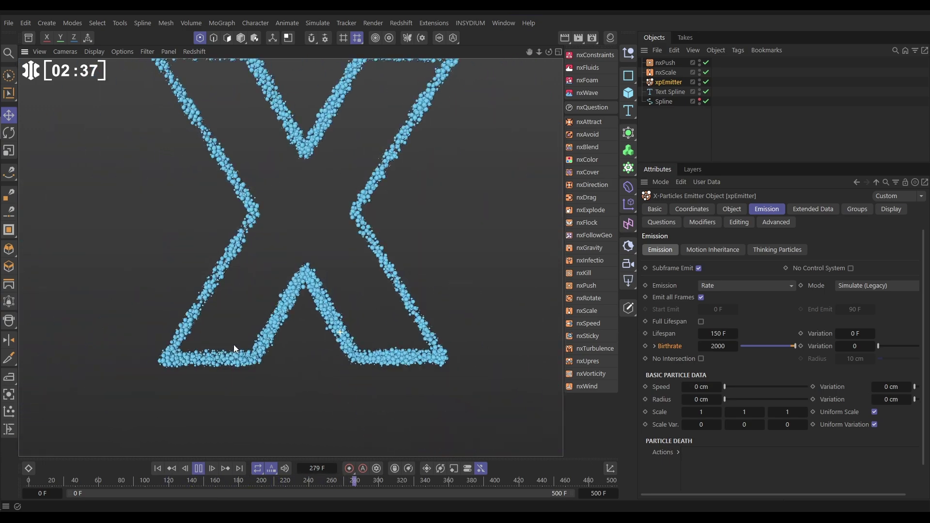
pyautogui.click(199, 468)
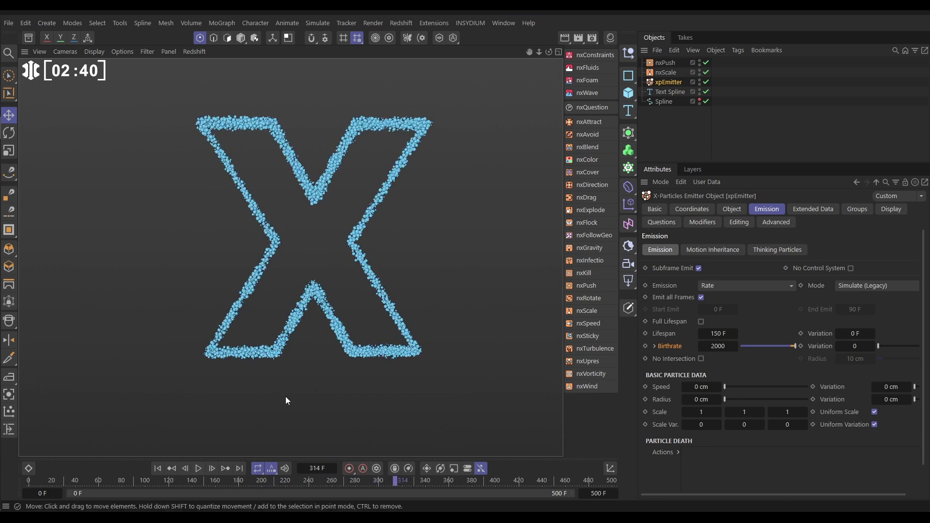
# Step: Add an nxAttract modifier between nxScale and xpEmitter and play the simulation from the first frame
pyautogui.click(583, 124)
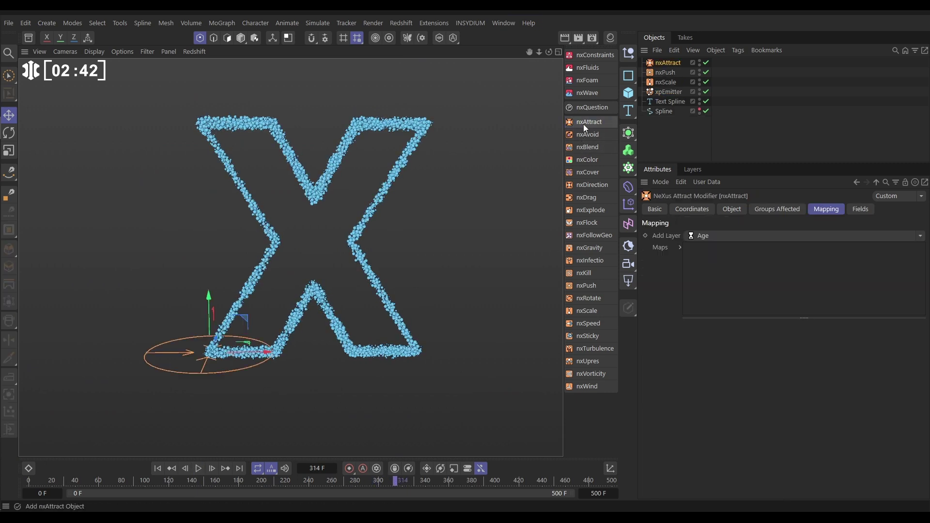
pyautogui.moveTo(677, 81); pyautogui.dragTo(666, 82)
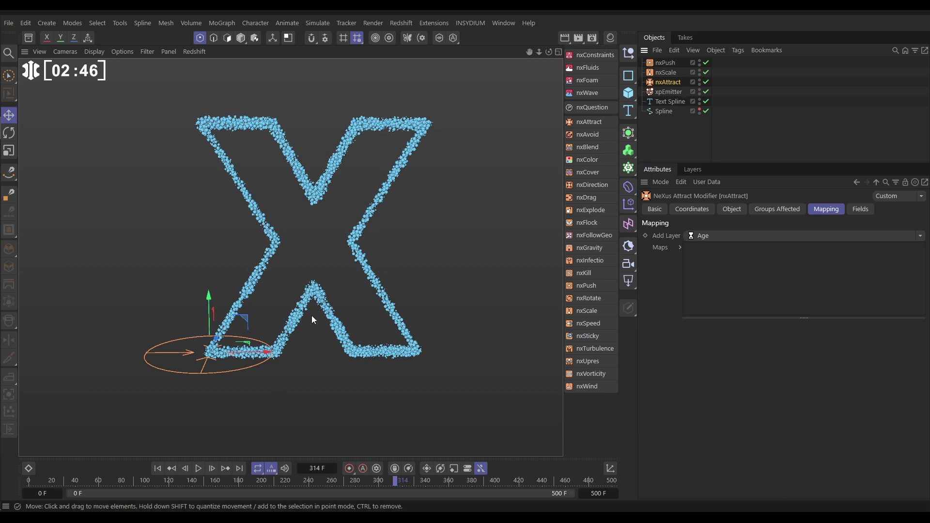
pyautogui.click(157, 468)
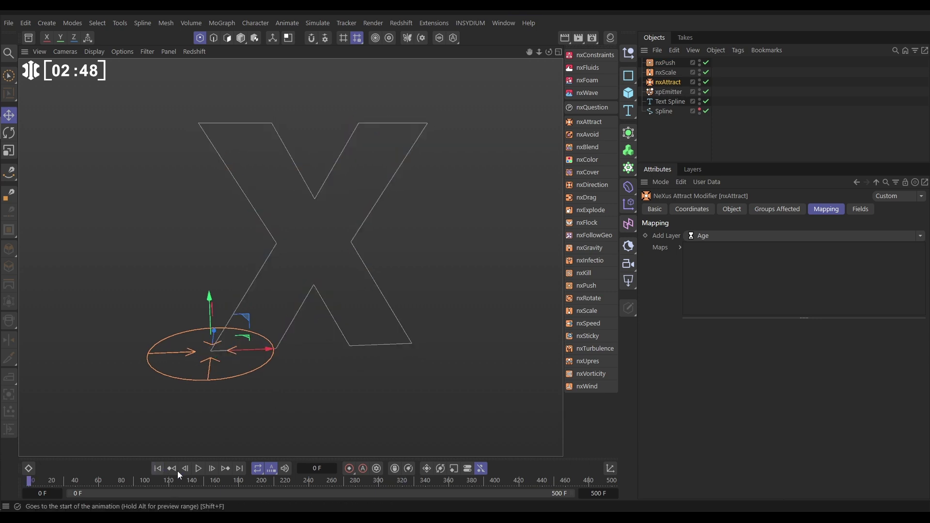
pyautogui.click(198, 469)
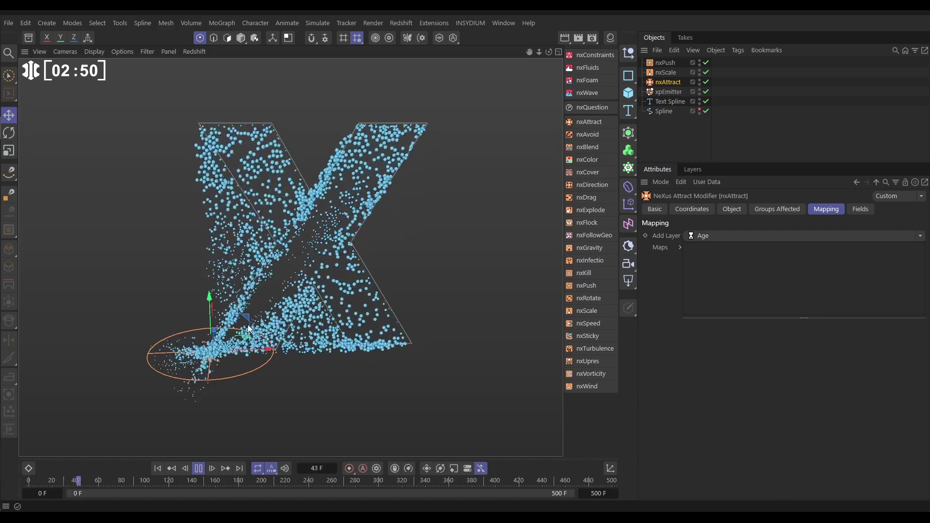
# Step: Move nxAttract around during playback, place it at the centre of the X, and return to frame 0
pyautogui.moveTo(213, 366); pyautogui.dragTo(556, 200)
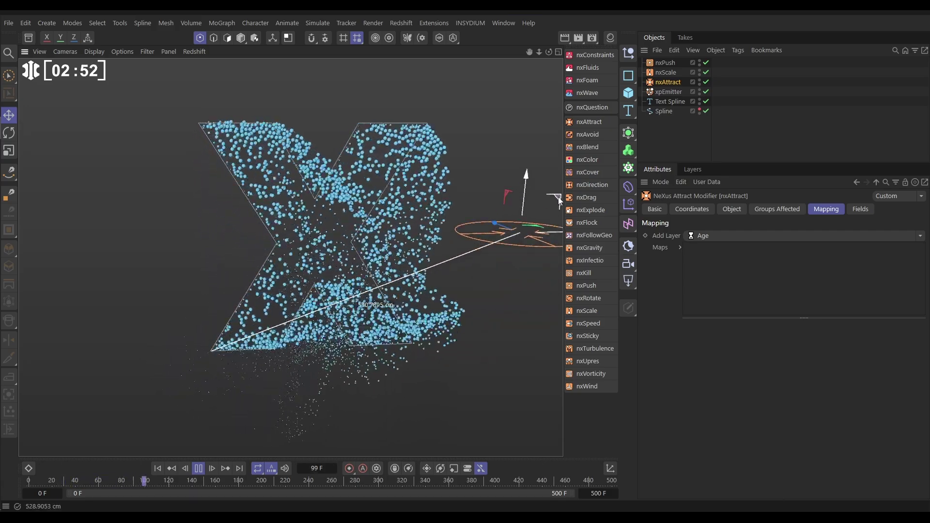
pyautogui.moveTo(558, 196); pyautogui.dragTo(357, 213)
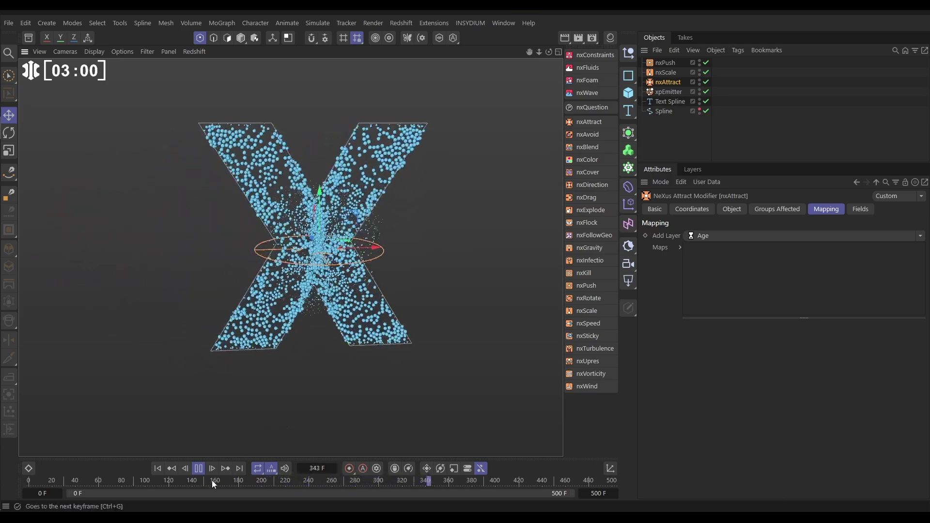
pyautogui.click(198, 468)
pyautogui.click(158, 468)
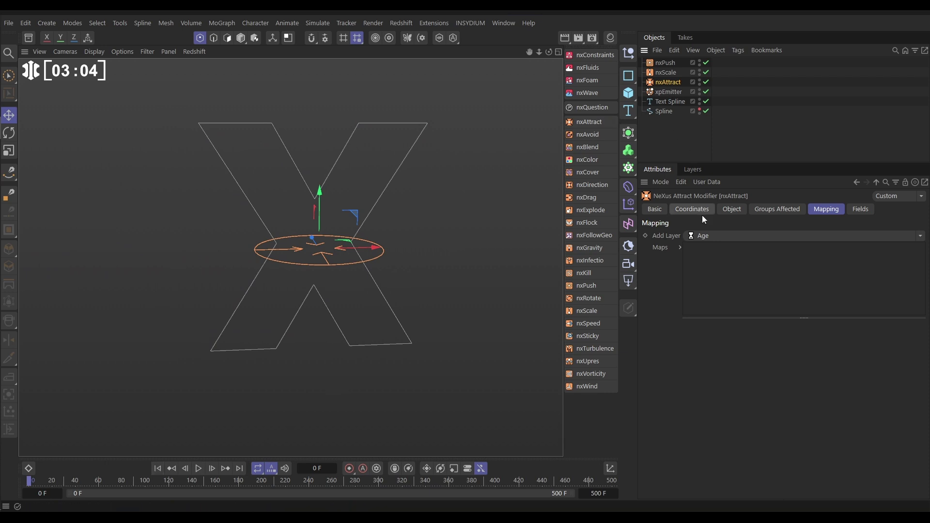
# Step: Turn off Visible in Editor for nxAttract and show the inner X Spline in the viewport
pyautogui.click(733, 210)
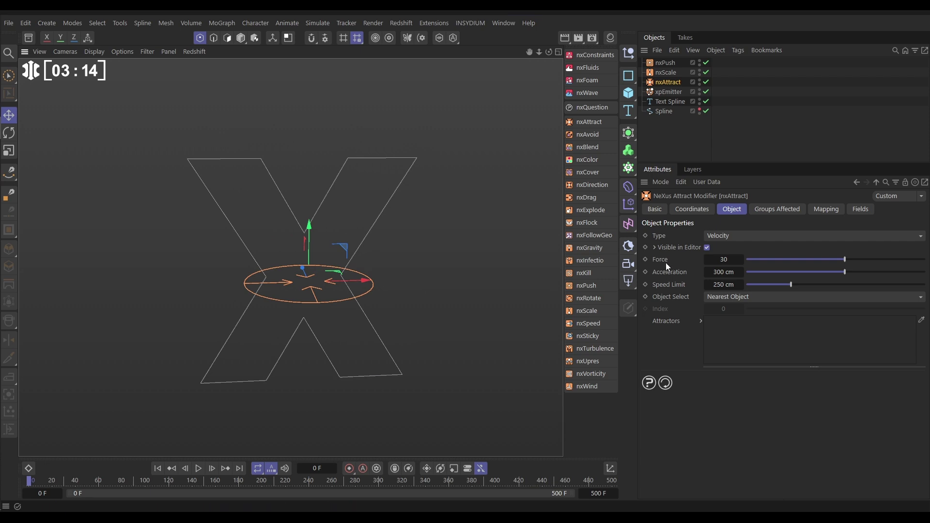
pyautogui.click(707, 247)
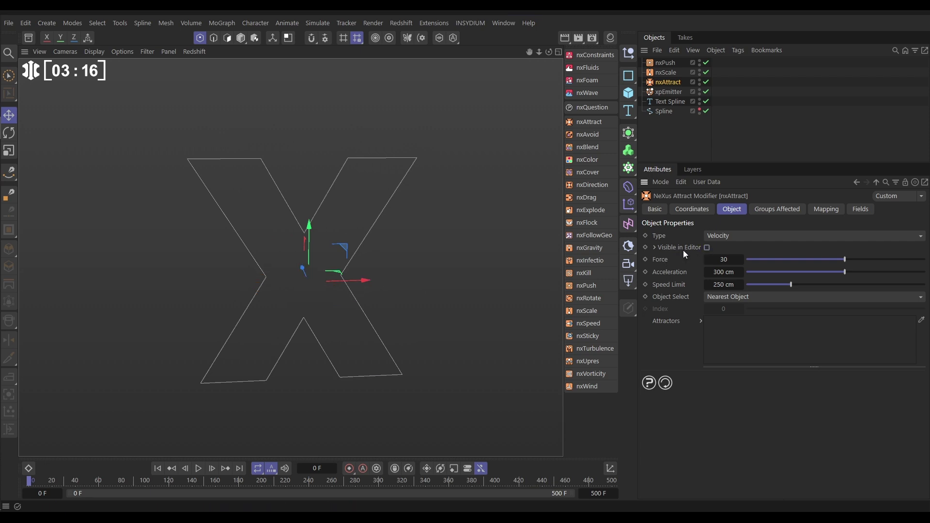
pyautogui.click(665, 139)
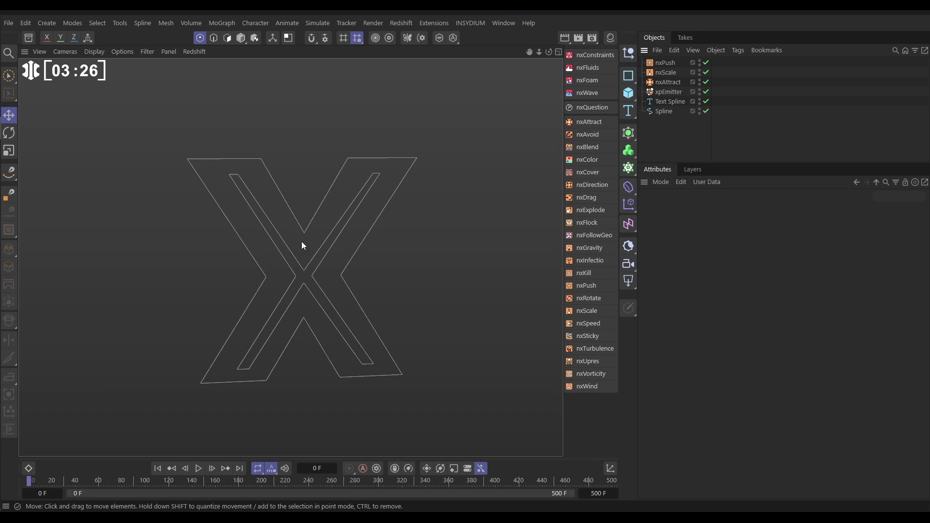
# Step: Add a MoGraph Matrix object and set its mode to Object
pyautogui.click(223, 23)
pyautogui.click(228, 69)
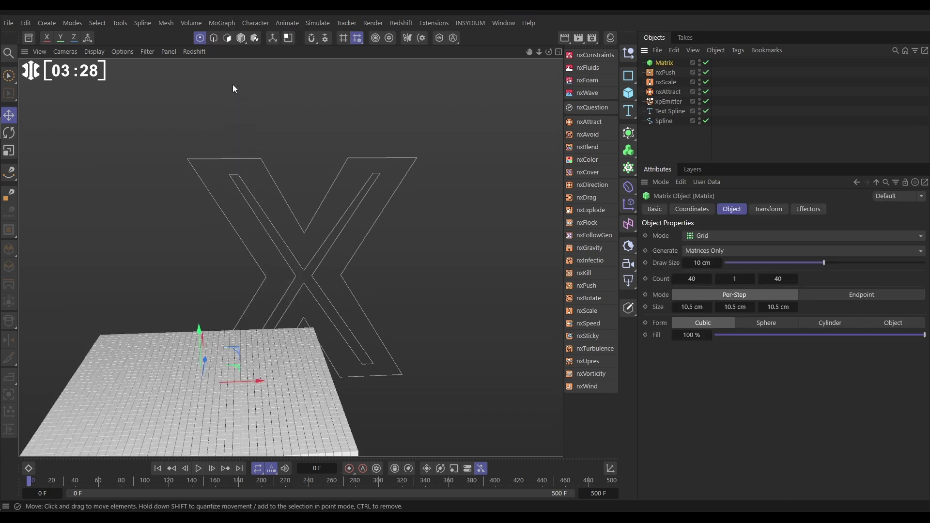
pyautogui.keyDown('alt'); pyautogui.moveTo(284, 375); pyautogui.dragTo(421, 303); pyautogui.keyUp('alt')
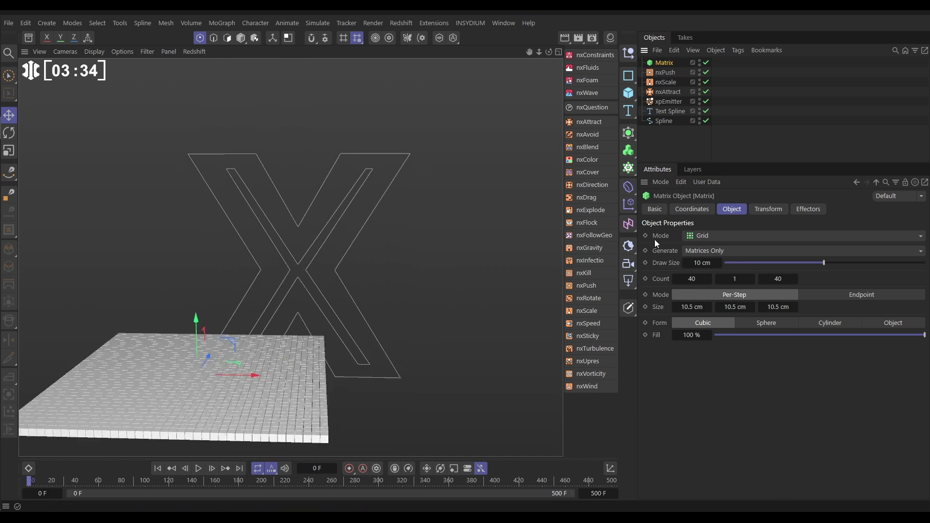
pyautogui.click(714, 236)
pyautogui.click(704, 251)
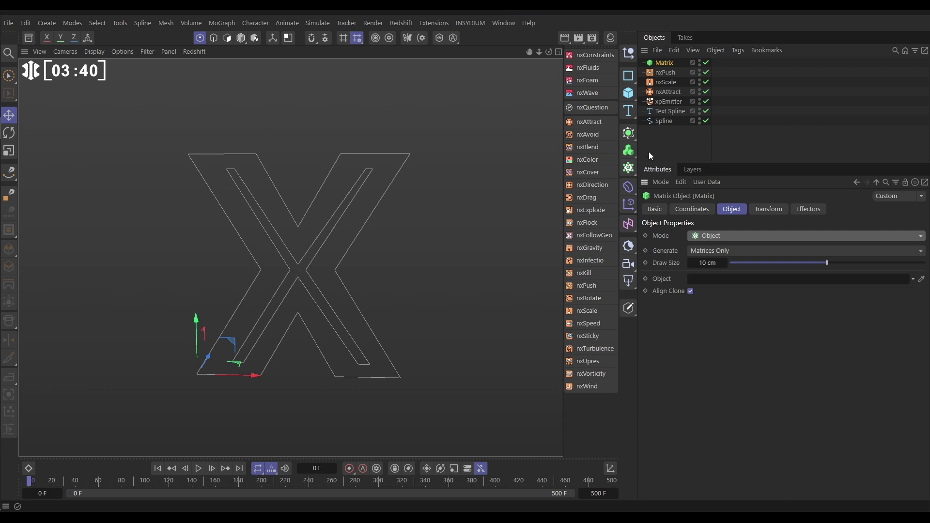
# Step: Distribute the Matrix along the Spline with a count of 18 and a rate of 2 %, and preview its motion with xpEmitter disabled
pyautogui.moveTo(734, 270); pyautogui.dragTo(730, 279)
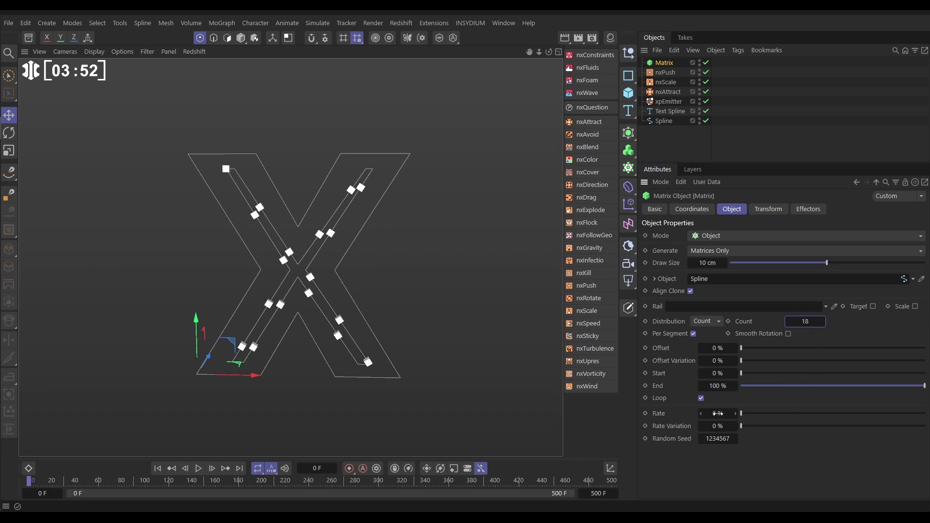
pyautogui.write('2')
pyautogui.press('Return')
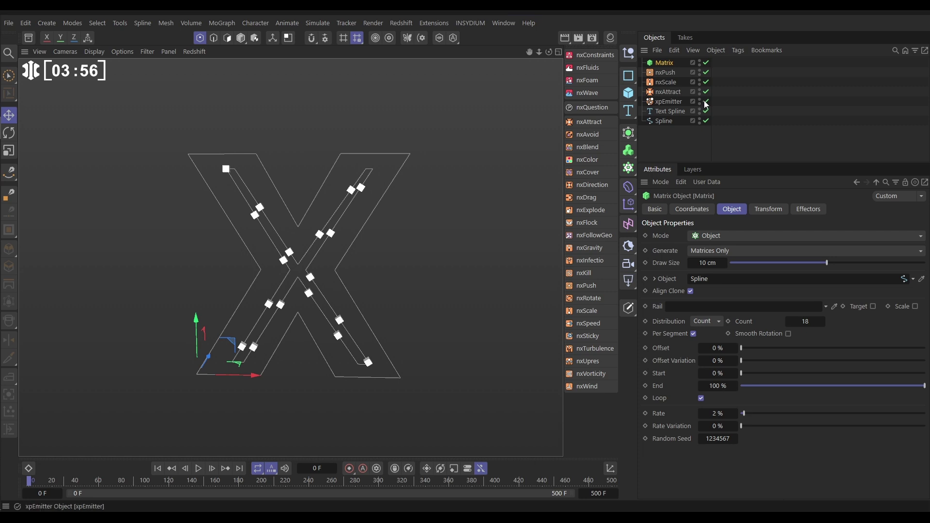
pyautogui.click(199, 469)
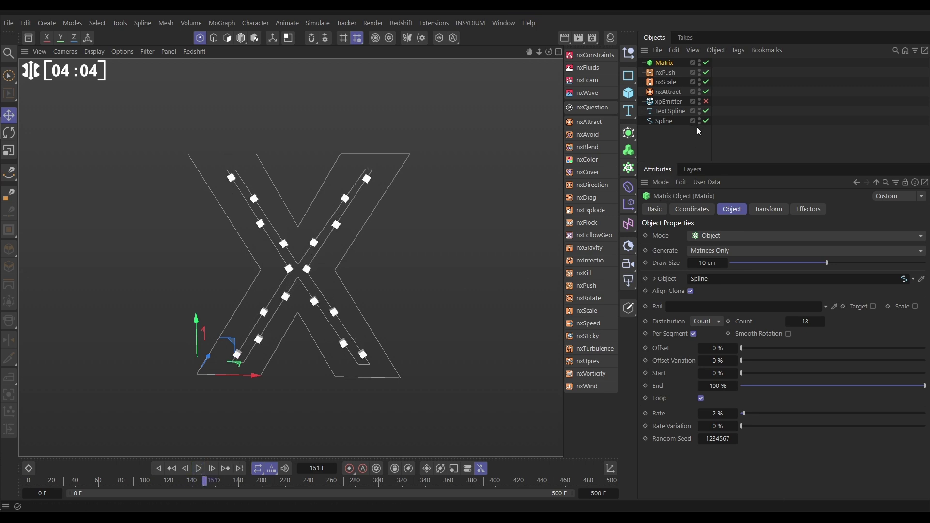
# Step: Assign the Matrix as nxAttract's attractor, re-enable xpEmitter, and replay the simulation from the first frame
pyautogui.click(671, 92)
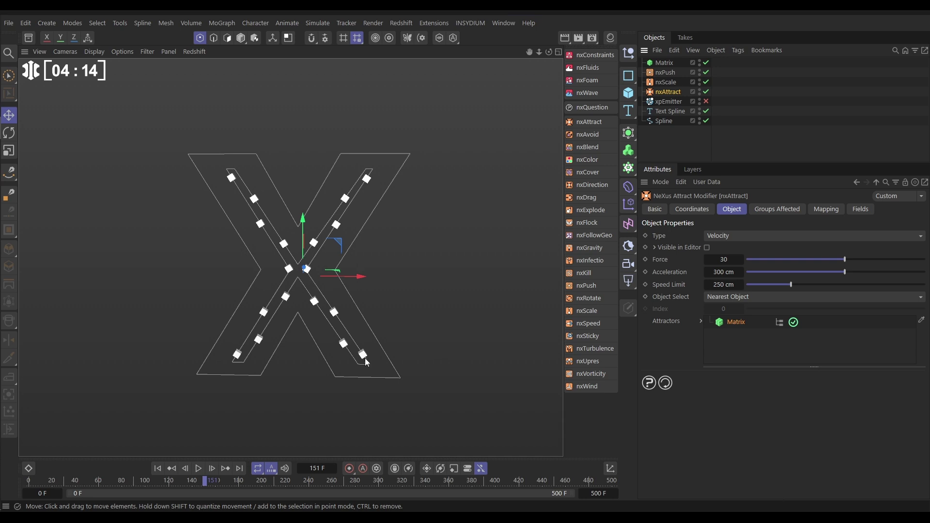
pyautogui.click(157, 469)
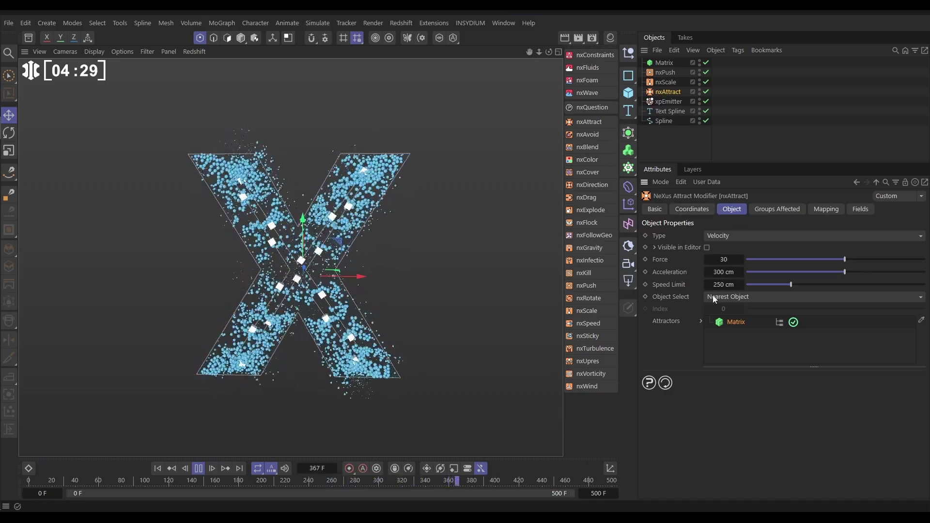
# Step: Set nxAttract's acceleration to 100 cm and its speed limit to 25 cm
pyautogui.write('100')
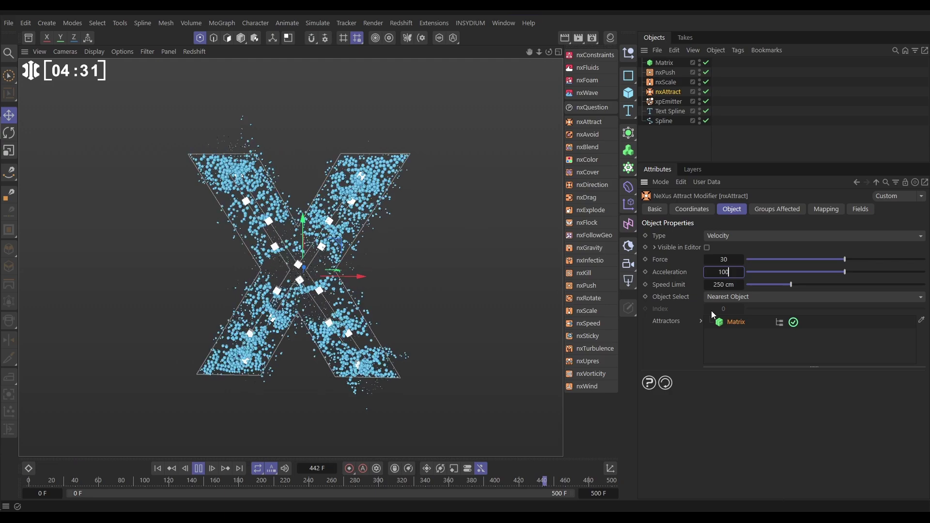
pyautogui.press('Return')
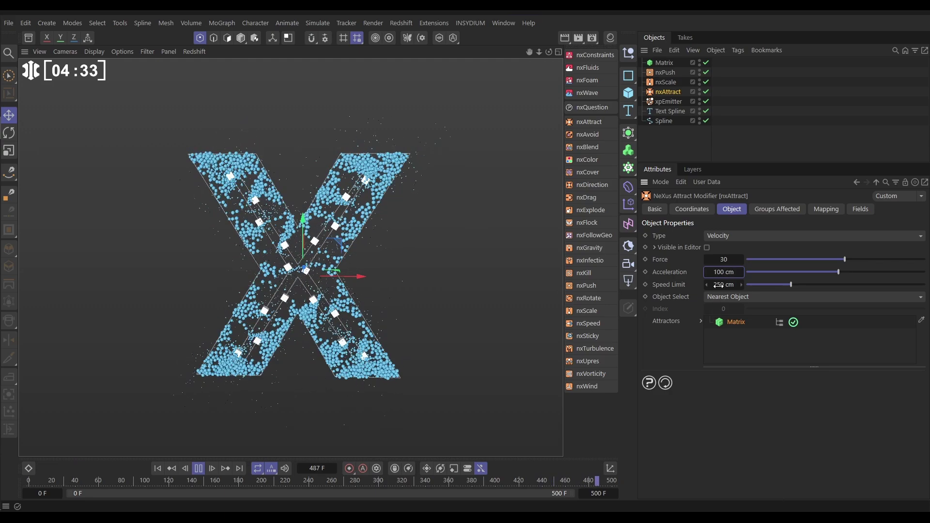
pyautogui.write('25')
pyautogui.press('Return')
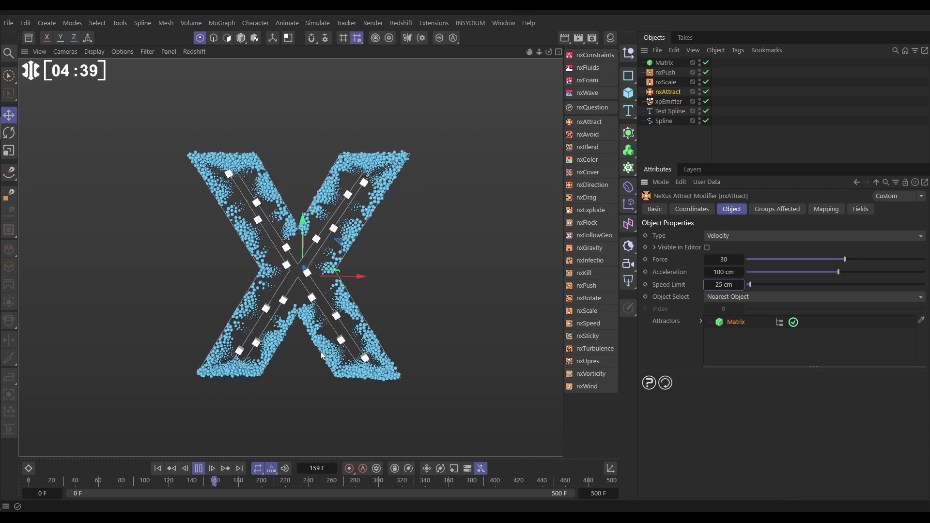
# Step: Inspect the particle flow around the attractors and hide the Matrix object in the viewport
pyautogui.scroll(5, 321, 355)
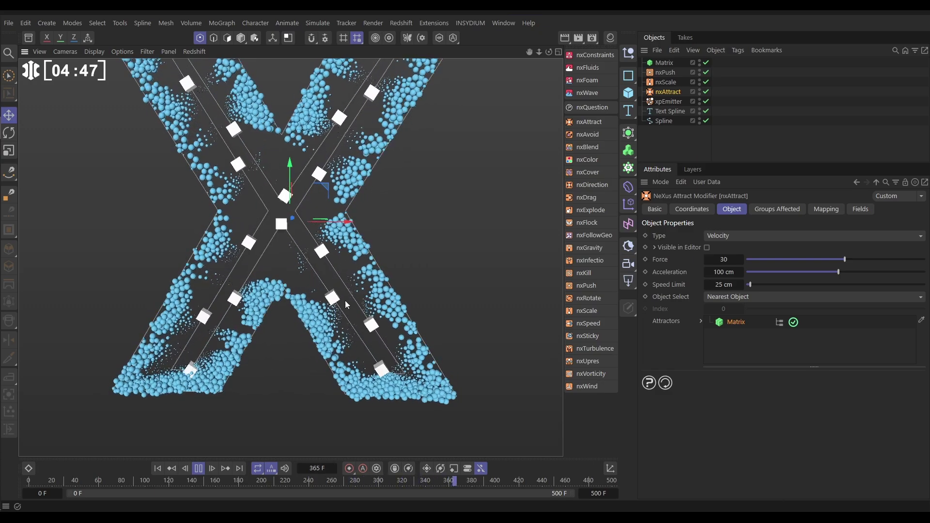
pyautogui.scroll(-5, 344, 302)
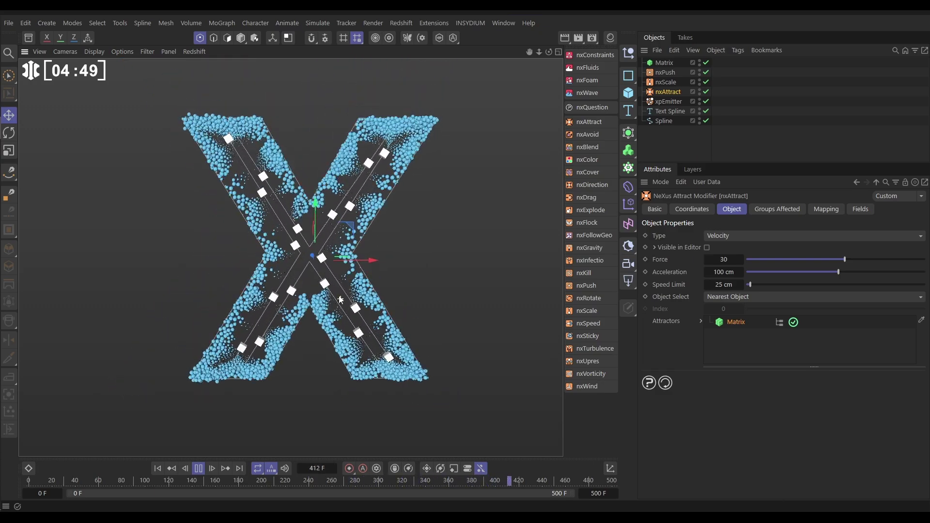
pyautogui.scroll(5, 341, 299)
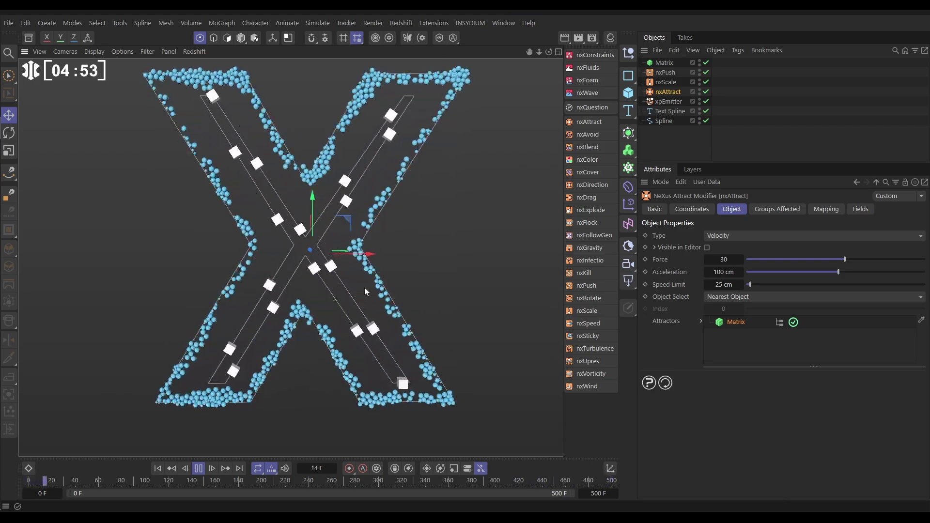
pyautogui.click(699, 61)
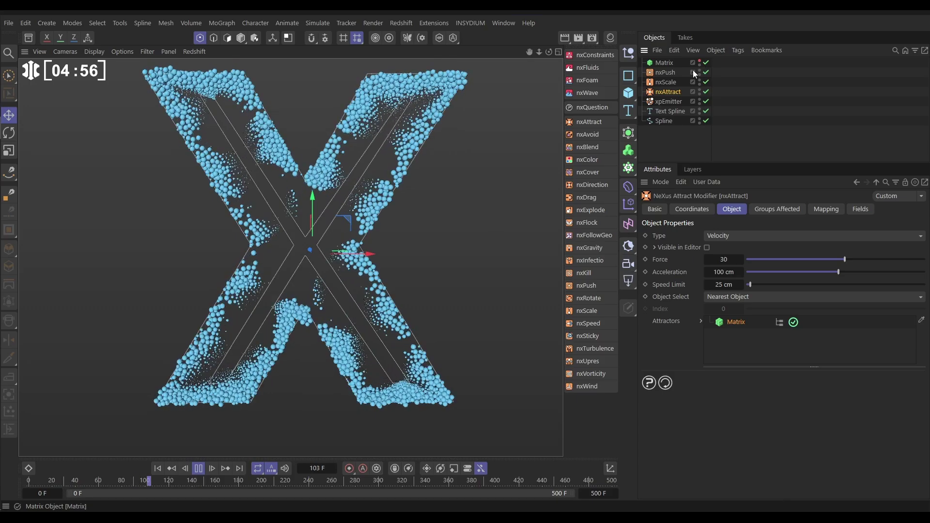
# Step: Set the Matrix object's count to 7
pyautogui.click(665, 63)
pyautogui.click(804, 321)
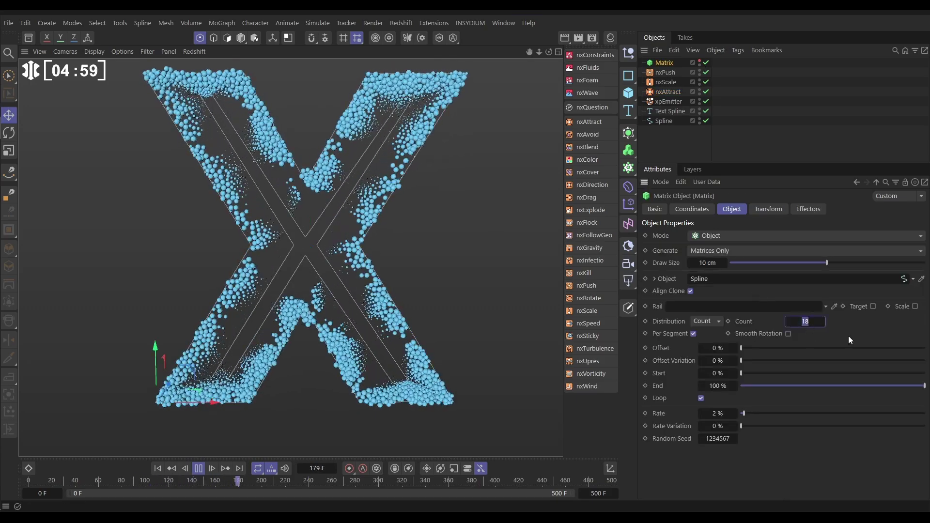
pyautogui.write('7')
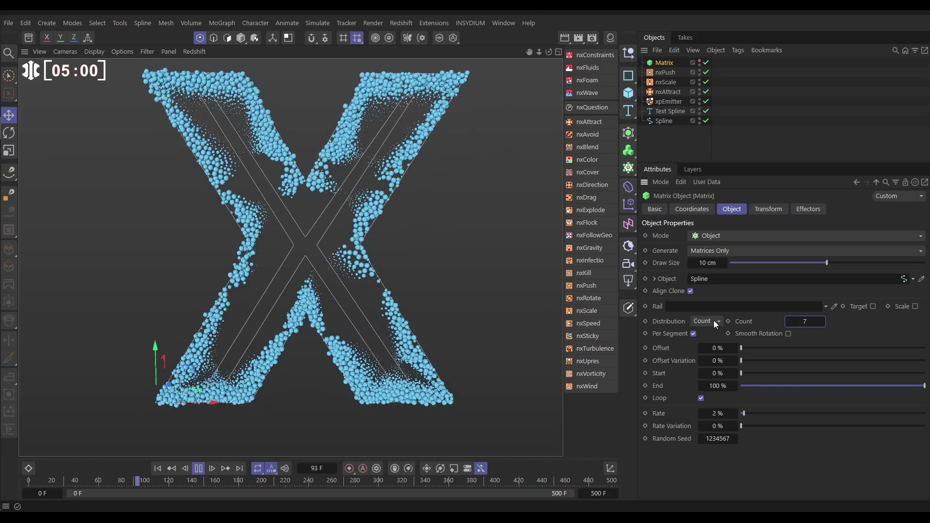
# Step: Try a Matrix count of 40 during playback
pyautogui.write('4')
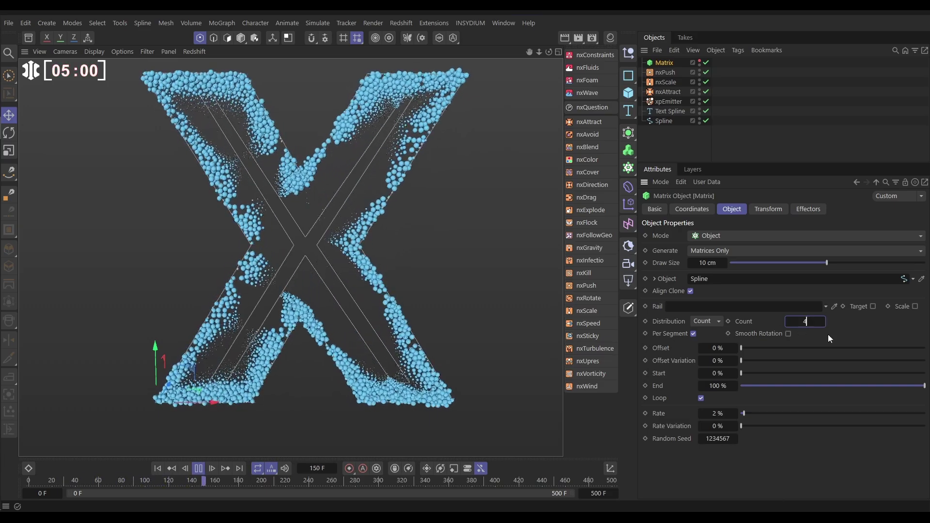
pyautogui.write('0')
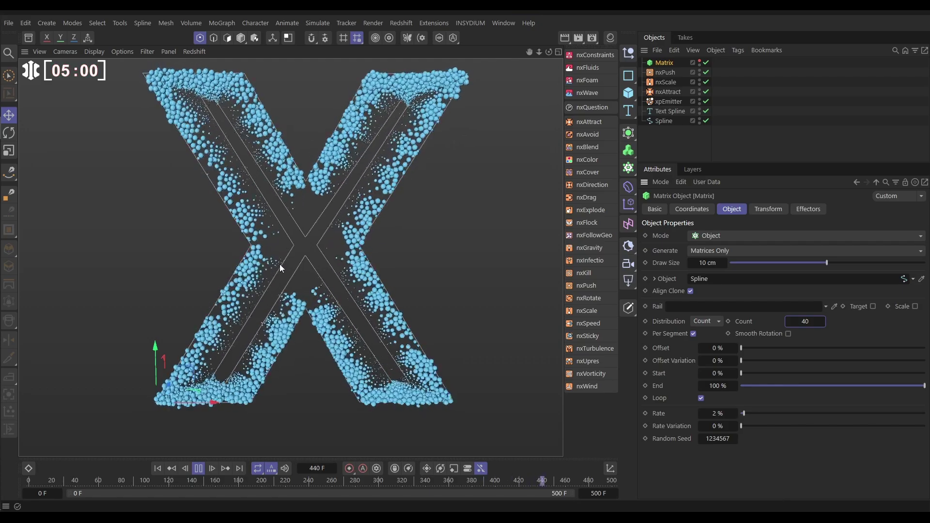
# Step: Return the Matrix count to 7 and hide the inner Spline in the viewport
pyautogui.doubleClick(805, 321)
pyautogui.write('7')
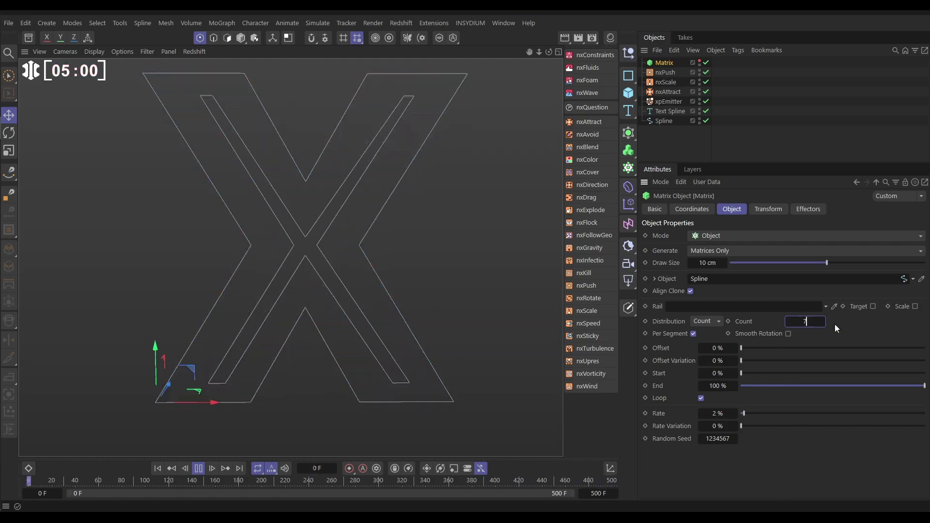
pyautogui.press('Return')
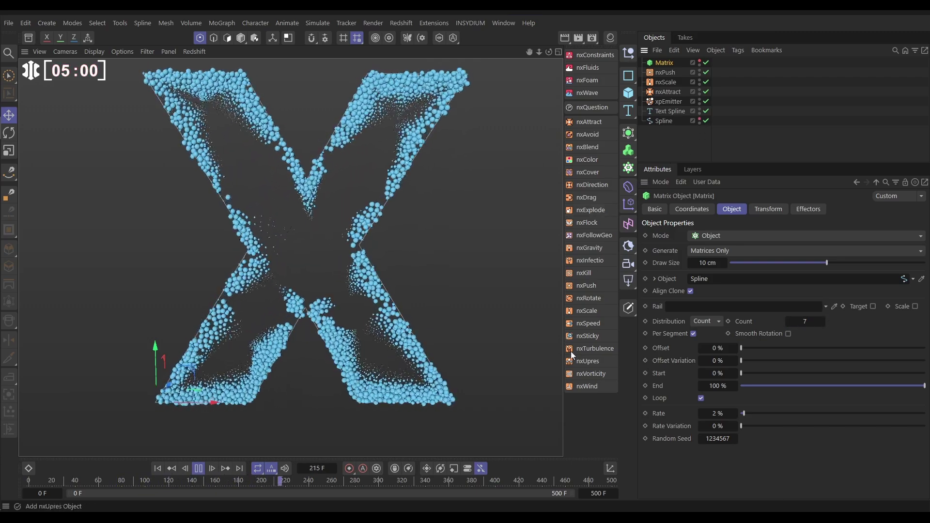
# Step: Add an nxTurbulence modifier and place it between nxAttract and xpEmitter in the object list
pyautogui.click(585, 348)
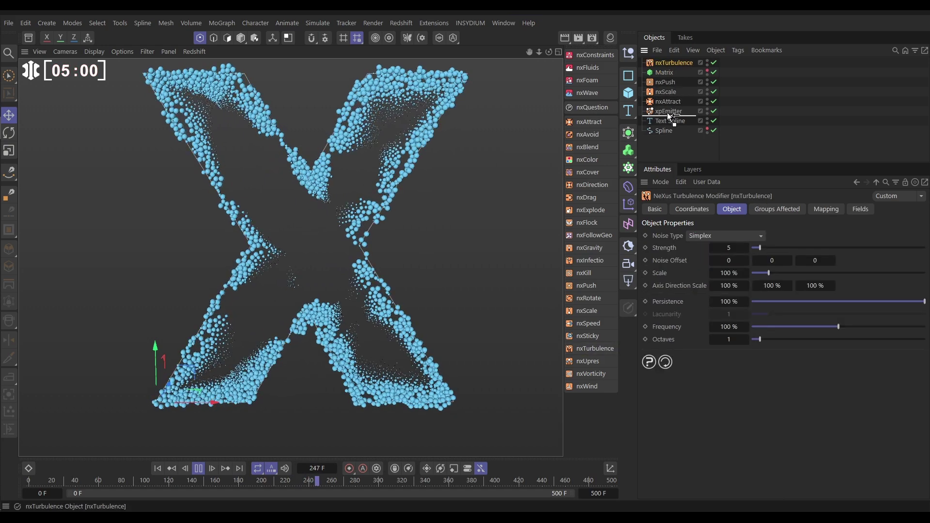
pyautogui.moveTo(666, 112); pyautogui.dragTo(667, 106)
# Step: Set the turbulence noise type to VoroNoise, with a strength of 6 and a scale of 57%
pyautogui.click(706, 241)
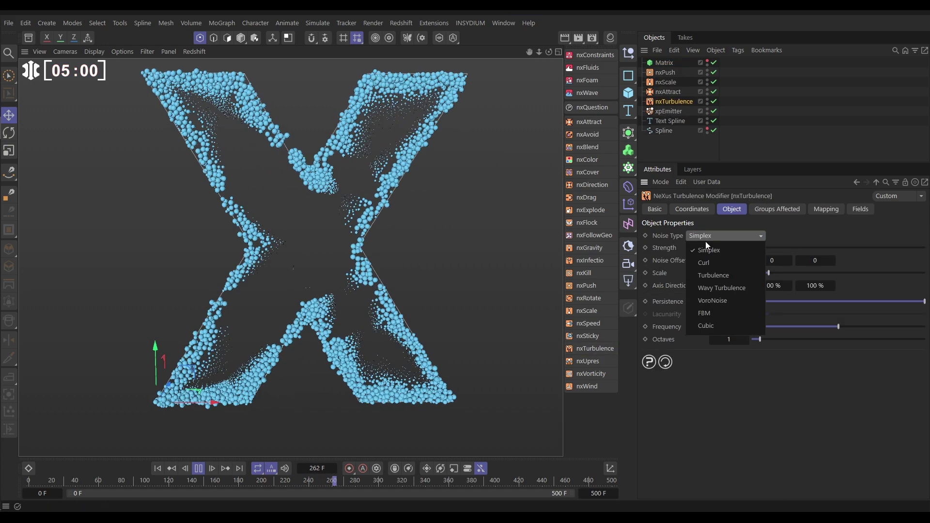
pyautogui.click(716, 300)
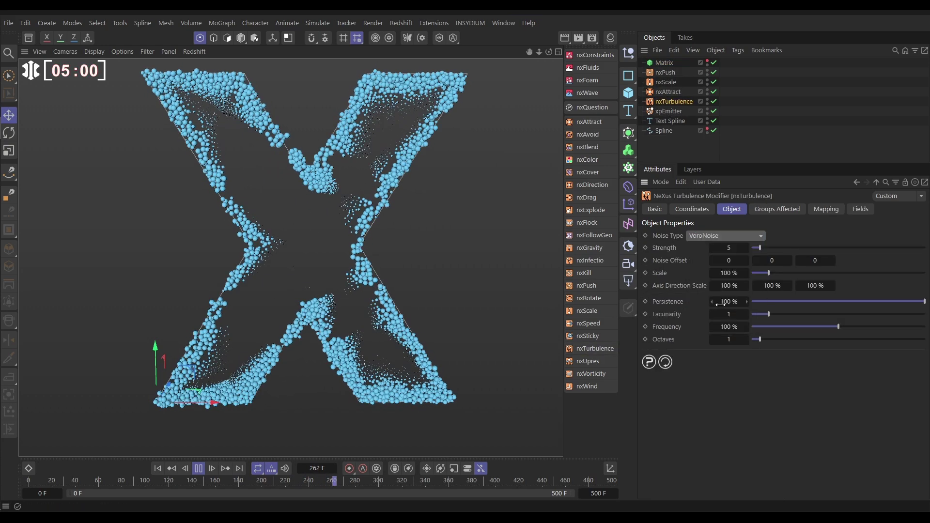
pyautogui.moveTo(766, 247); pyautogui.dragTo(761, 273)
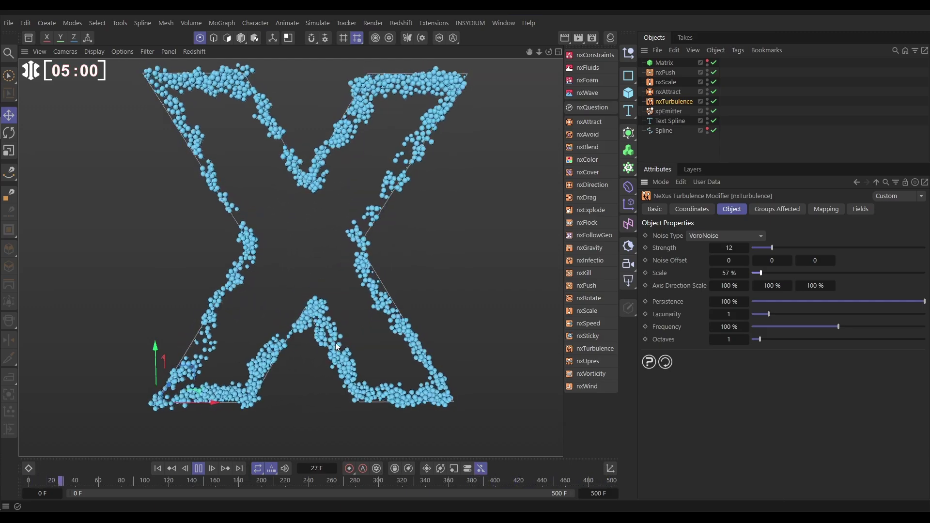
pyautogui.moveTo(767, 248); pyautogui.dragTo(761, 248)
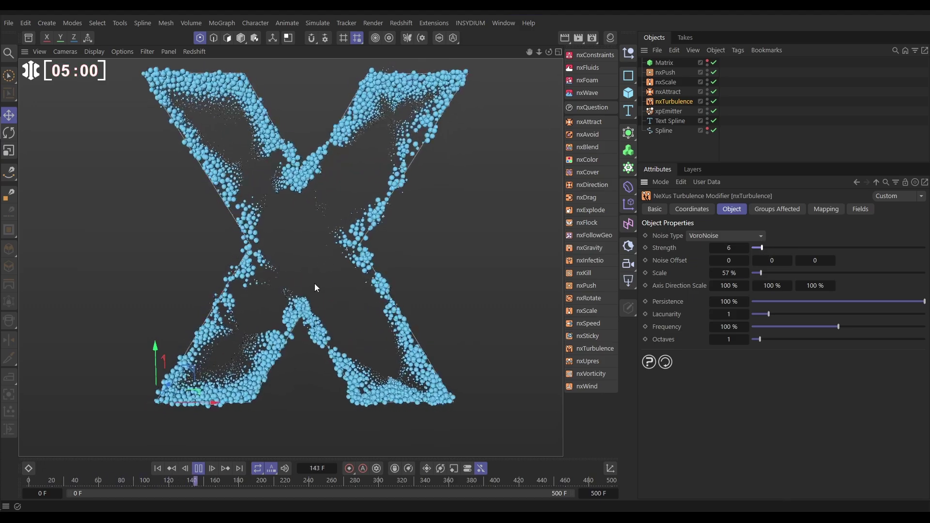
# Step: Review the nxAttract modifier's settings and the particle motion during playback, and clear the object selection
pyautogui.click(670, 92)
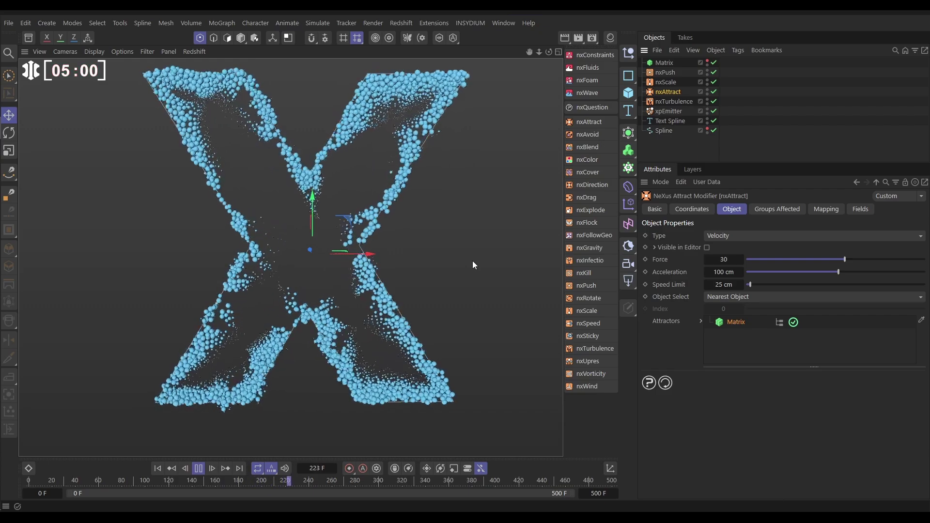
pyautogui.keyDown('alt'); pyautogui.moveTo(374, 286); pyautogui.dragTo(379, 317); pyautogui.keyUp('alt')
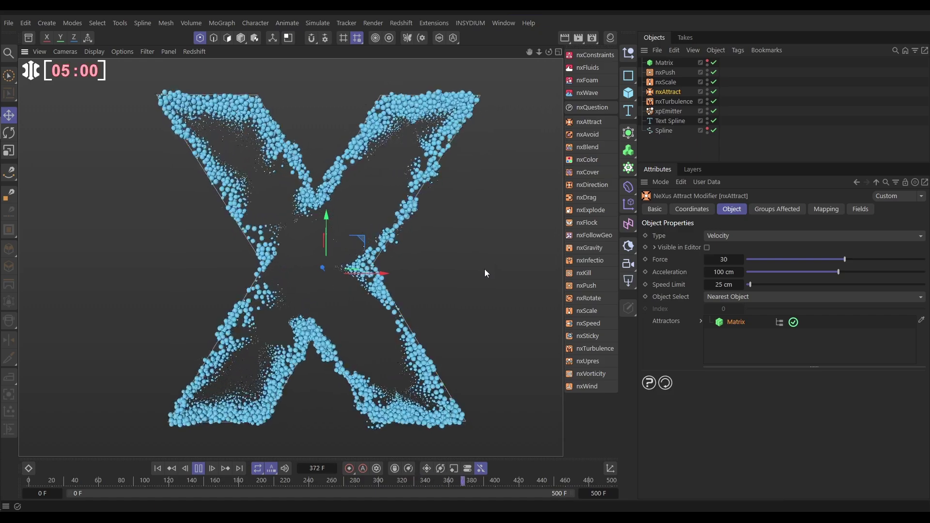
pyautogui.click(674, 154)
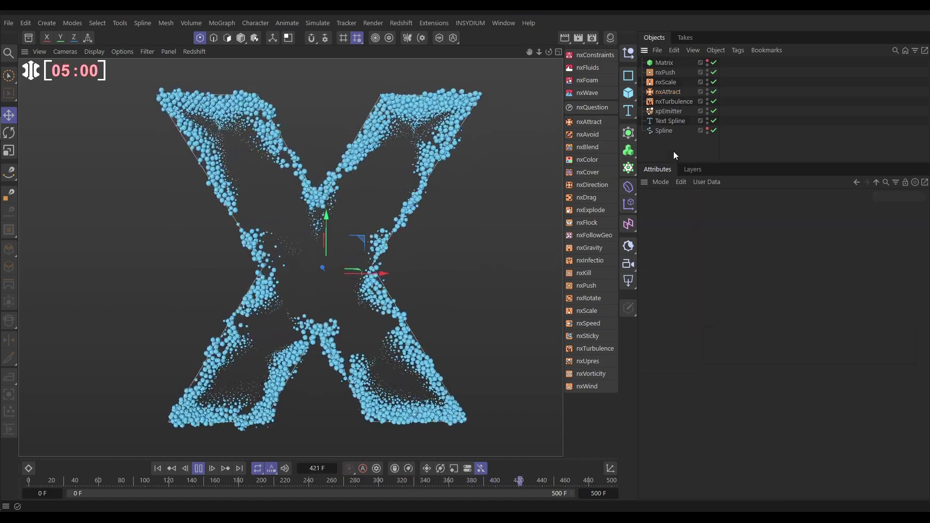